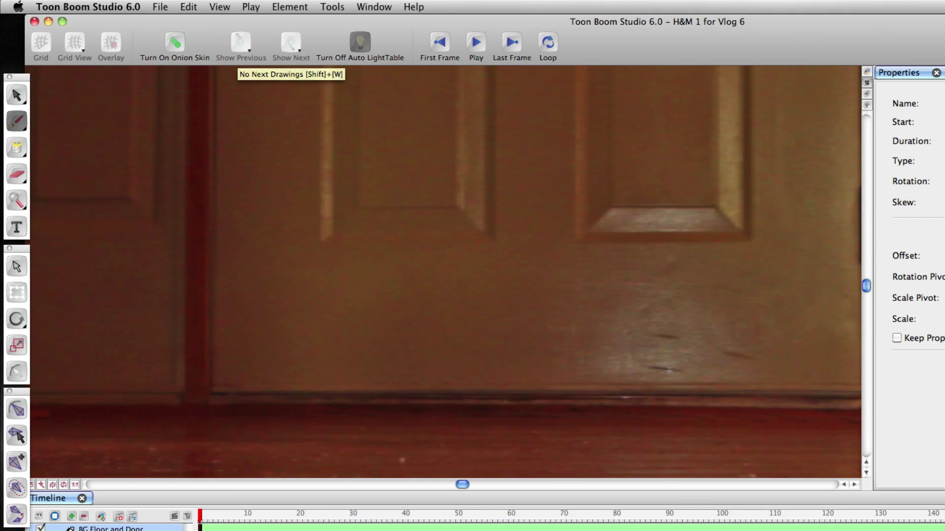
Open the Library window to show Scene-1 in the Animation folder.
click(374, 6)
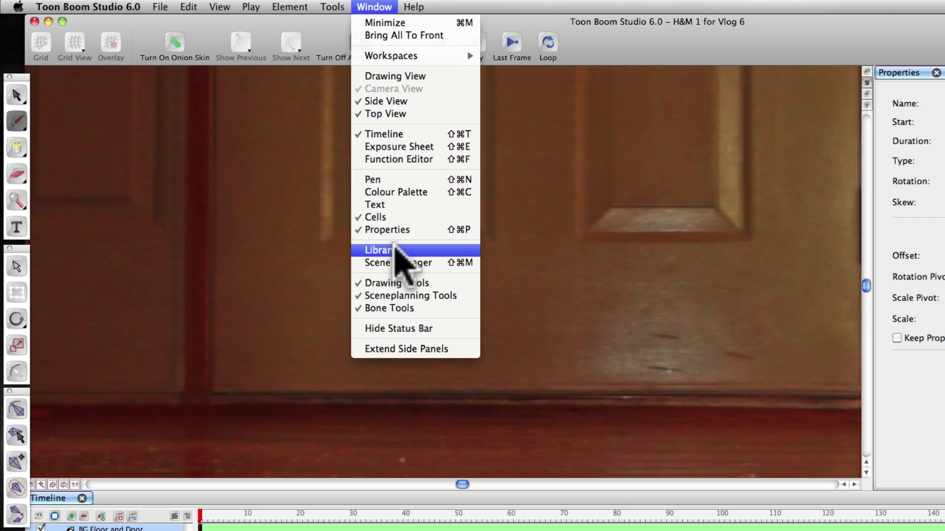
click(396, 251)
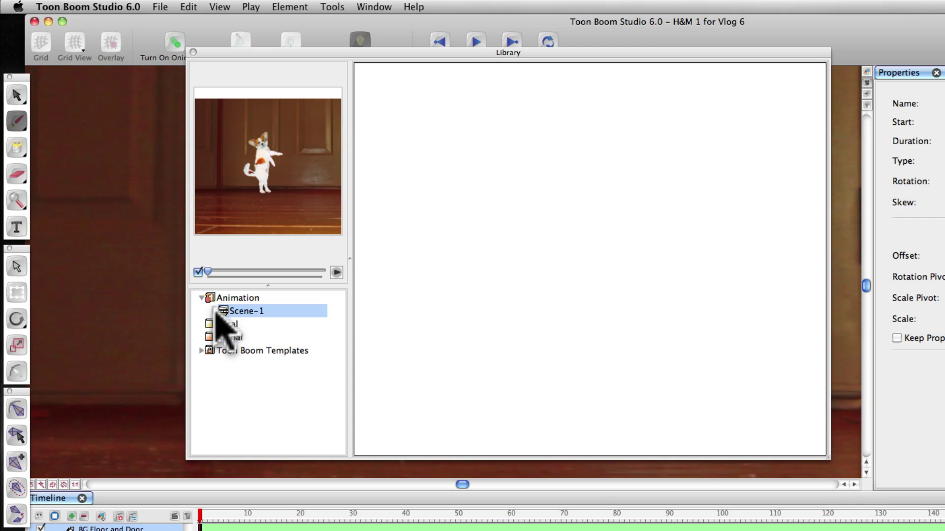
Expand Scene-1 and preview the BG Floor and Door and S Lower Tail drawings.
click(215, 311)
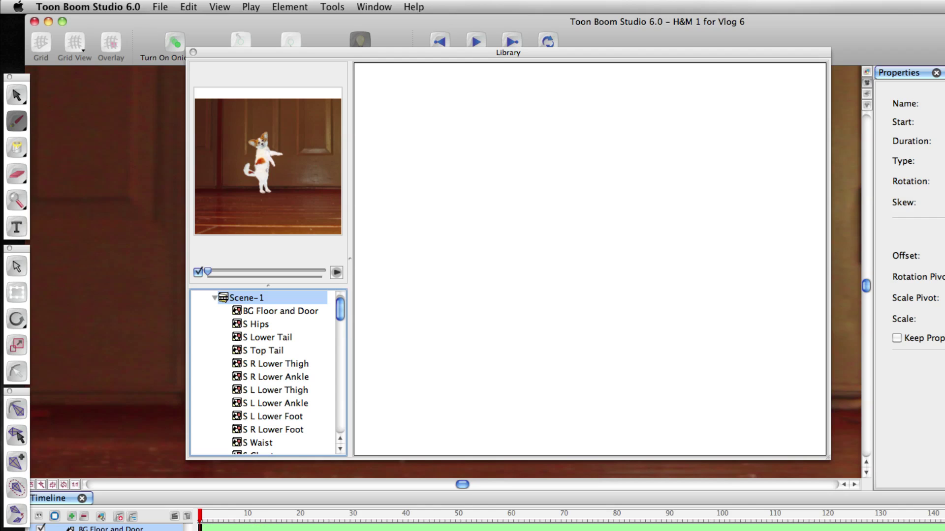
scroll(339, 315, down, 2)
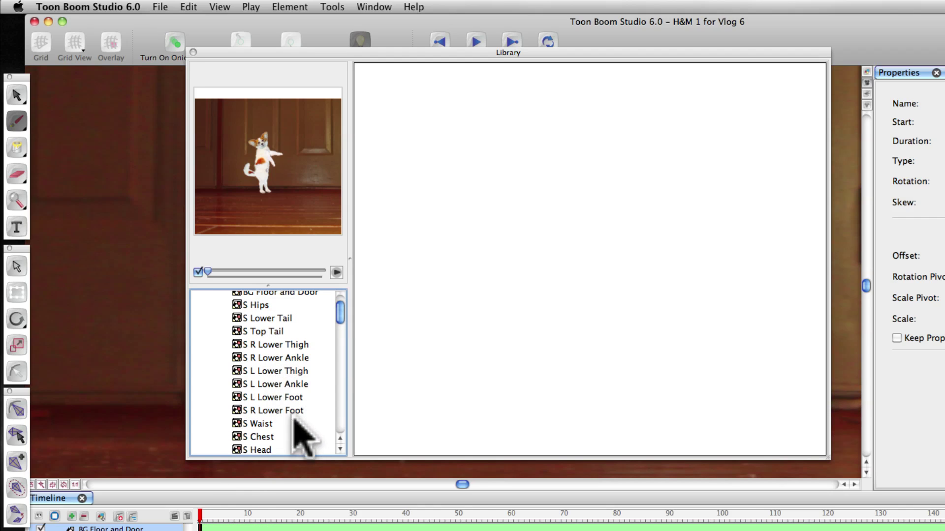
drag(340, 313, 329, 286)
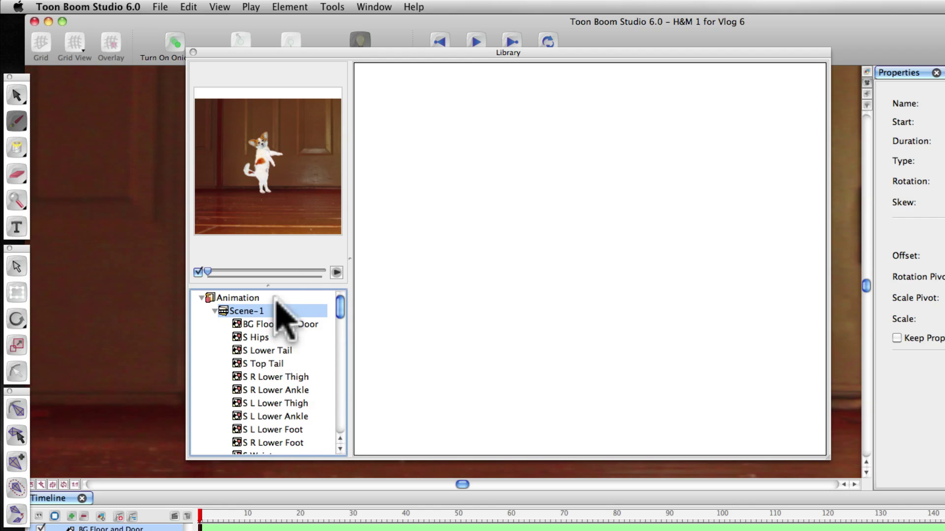
click(269, 327)
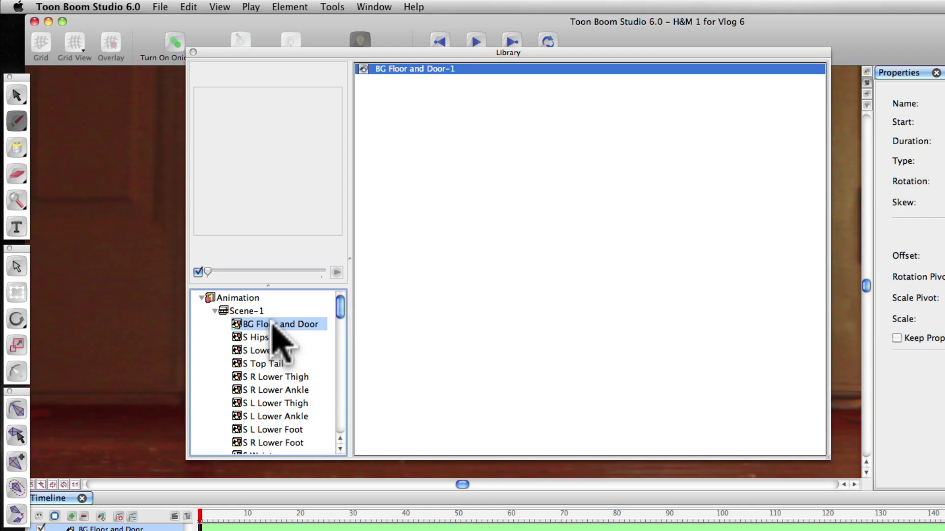
click(384, 69)
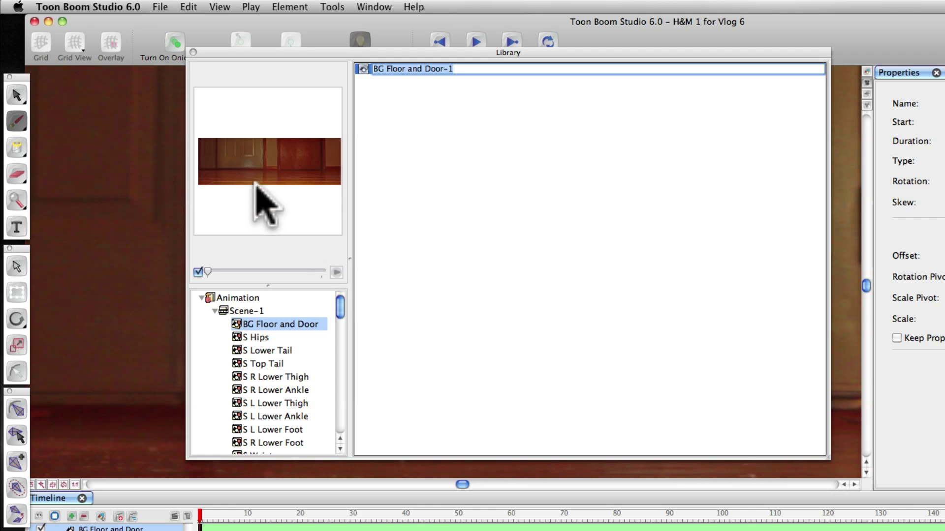
click(274, 351)
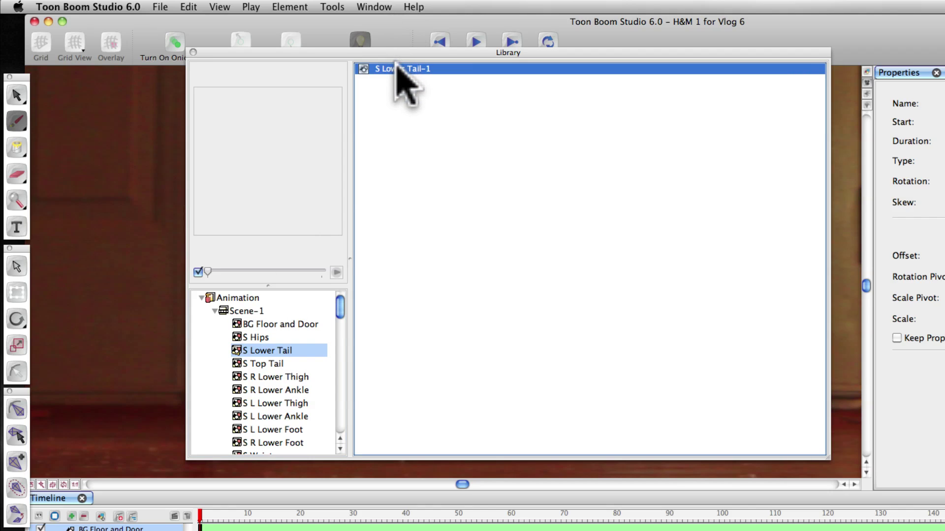
click(365, 69)
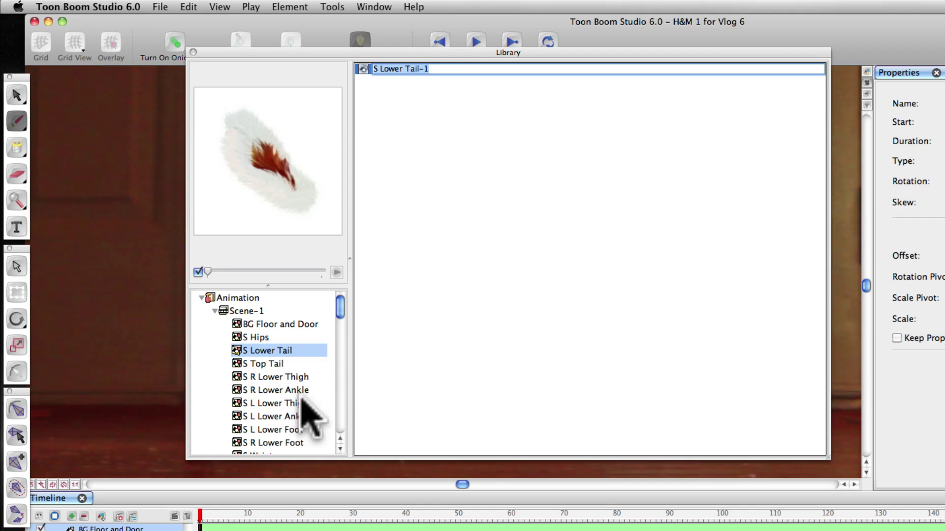
Collapse Scene-1 and display the Global folder's saved templates.
click(214, 311)
click(223, 337)
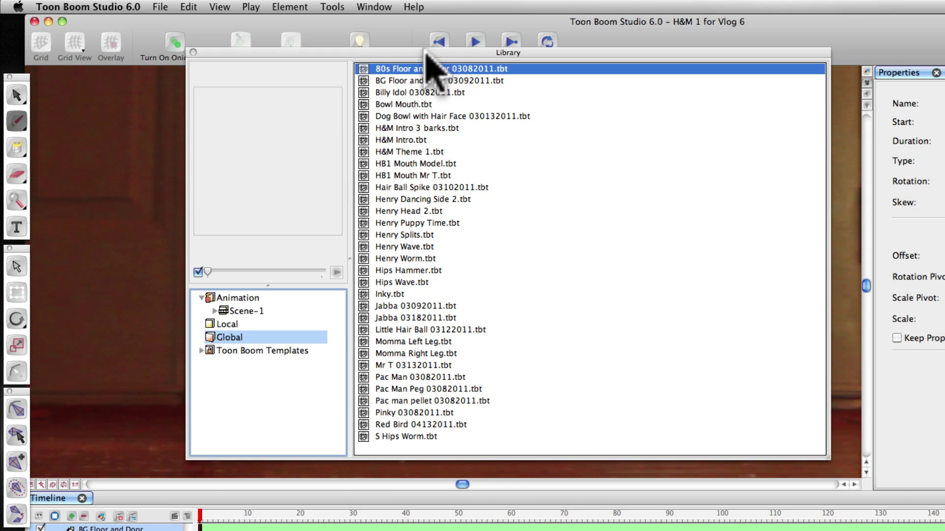
Drop the Billy Idol 03082011.tbt template onto the Timeline layers and move the Library aside.
drag(426, 53, 719, 115)
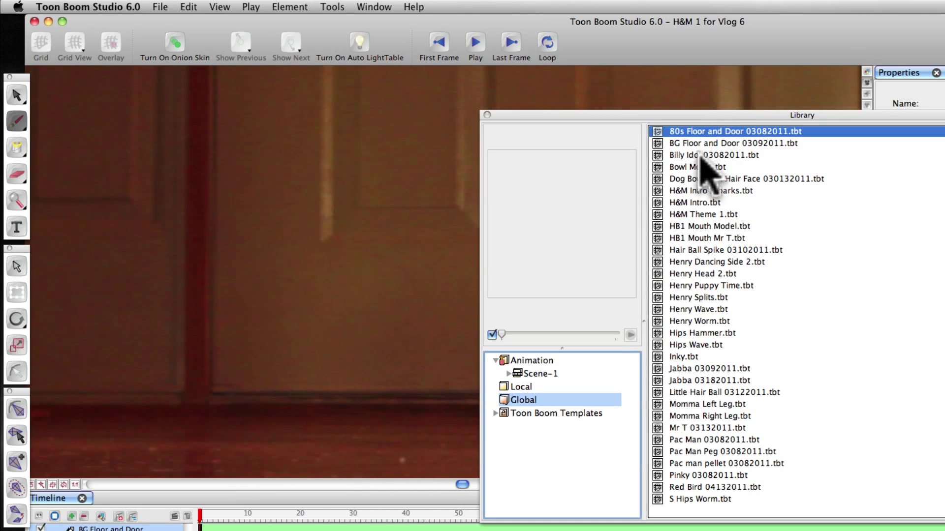
click(683, 155)
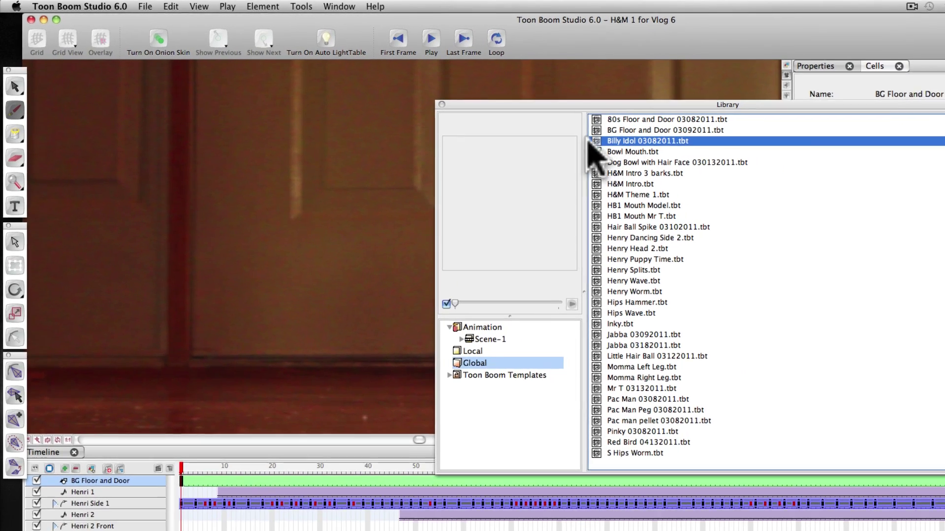
drag(683, 154, 91, 445)
drag(76, 370, 61, 436)
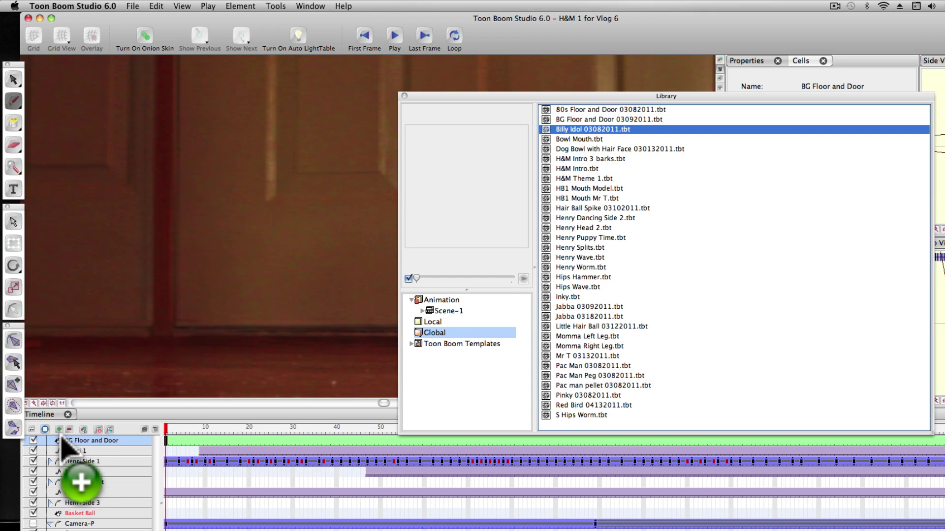
drag(61, 437, 63, 440)
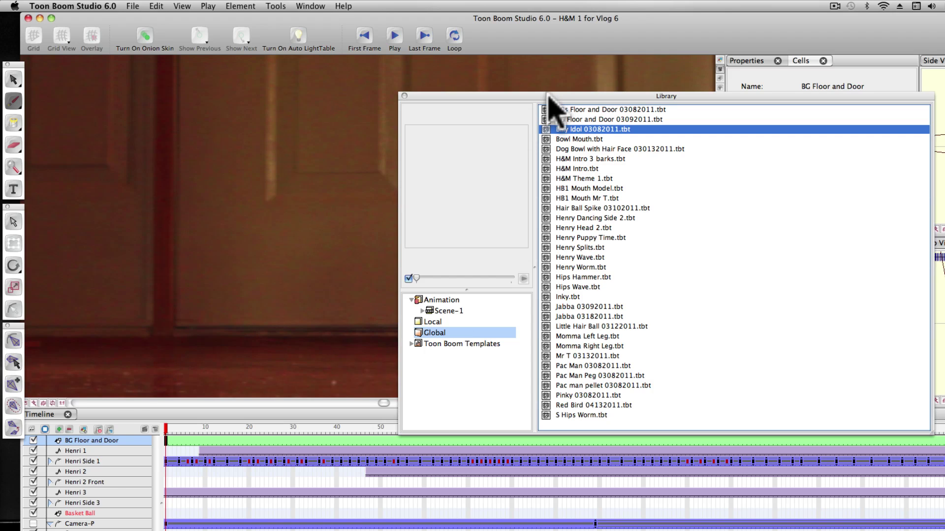
drag(551, 97, 0, 236)
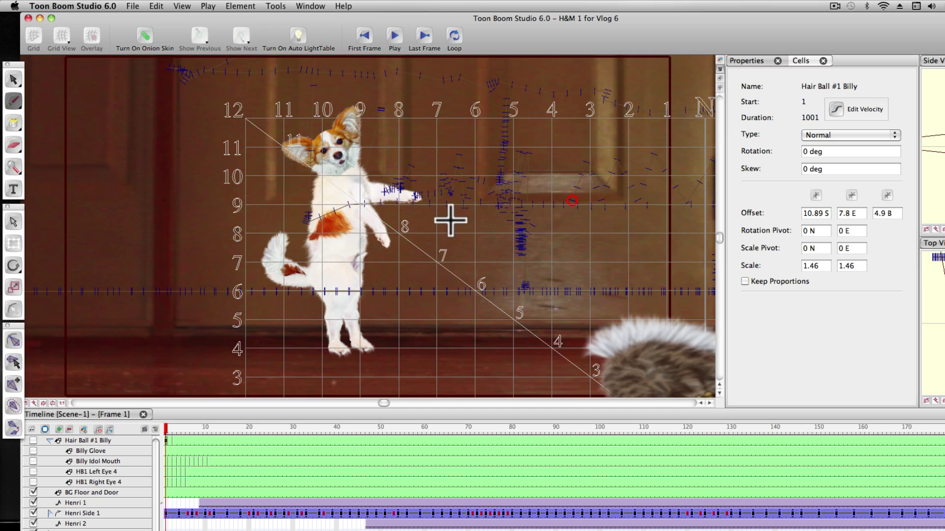
Show the hairball's layers and move Hair Ball #1 Billy up-left to 5.95 S, 3.63 E.
scroll(449, 219, down, 5)
scroll(382, 400, right, 9)
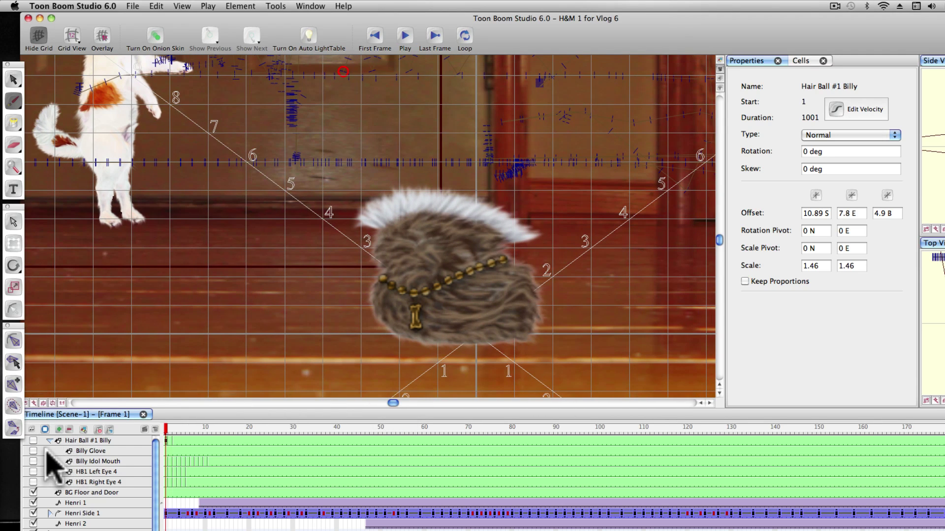
click(33, 440)
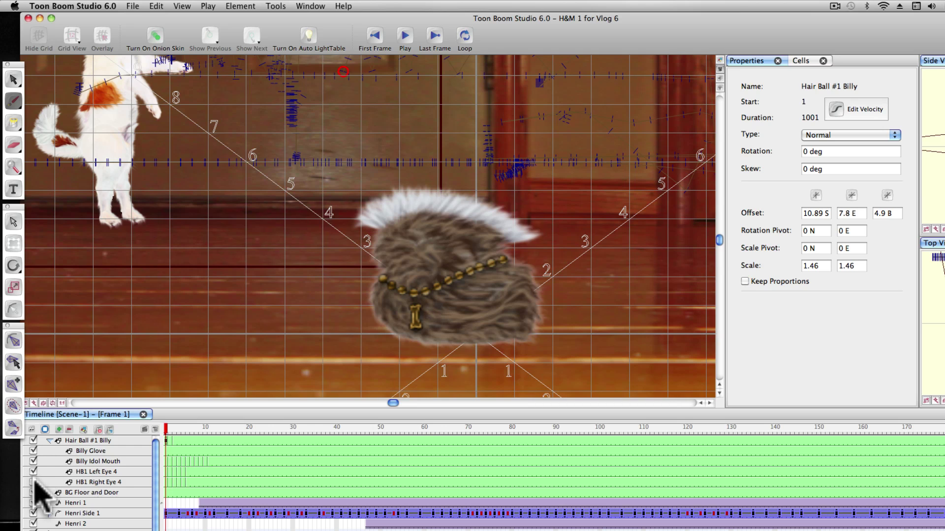
click(13, 222)
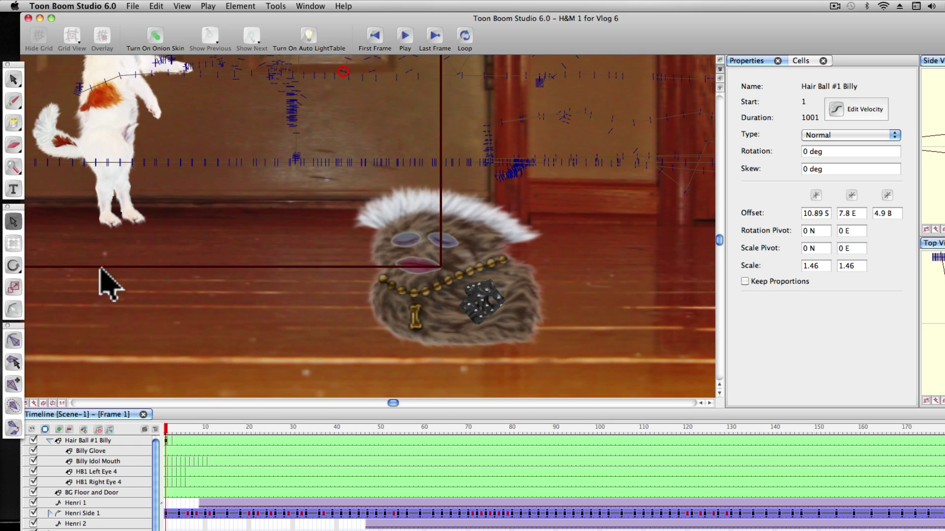
click(369, 303)
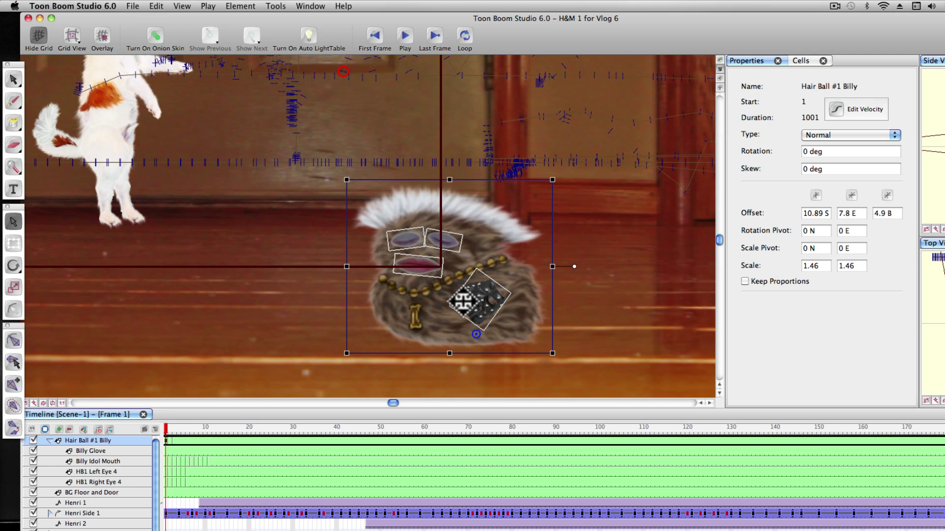
drag(462, 301, 352, 204)
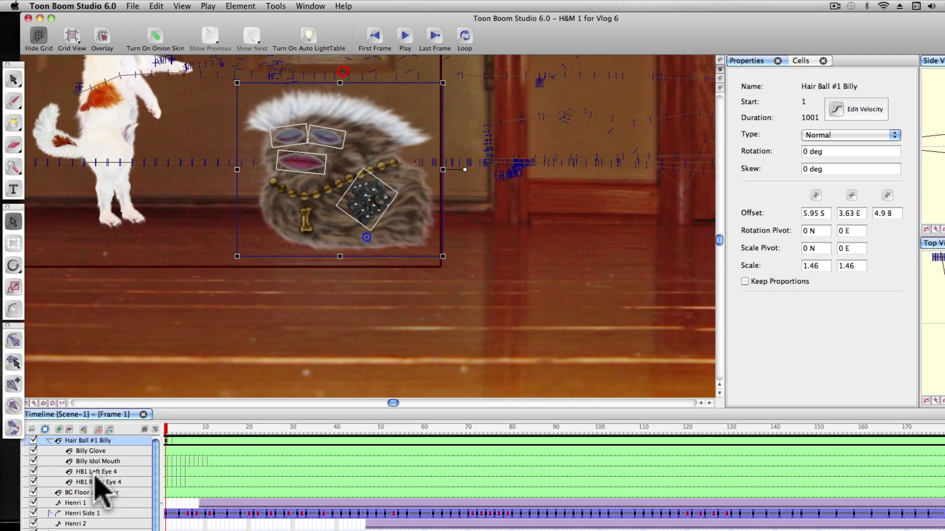
Scrub through the first five frames to check the hairball's animation.
click(49, 441)
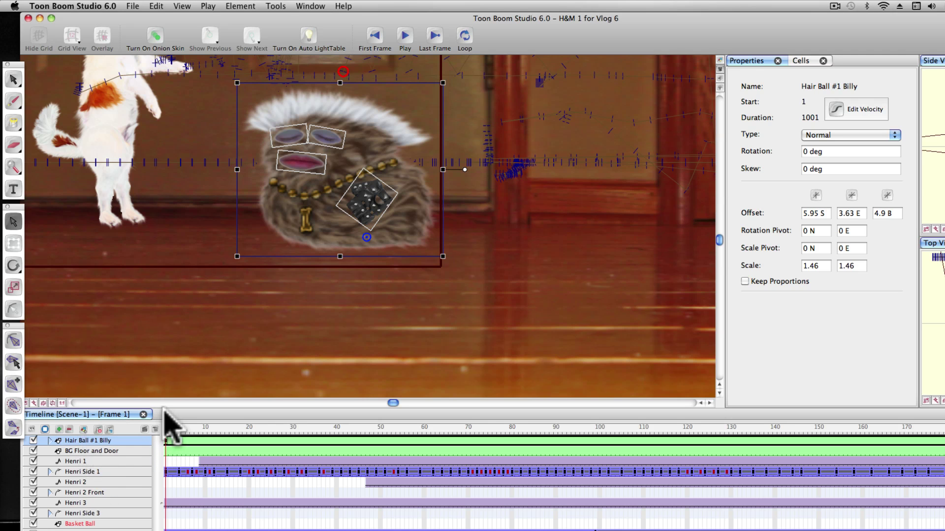
click(185, 428)
drag(185, 426, 150, 427)
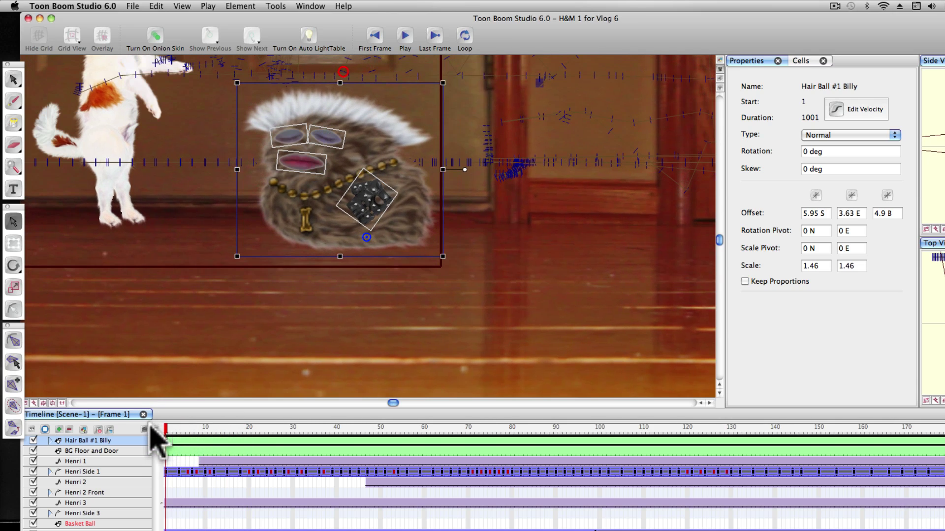
click(50, 440)
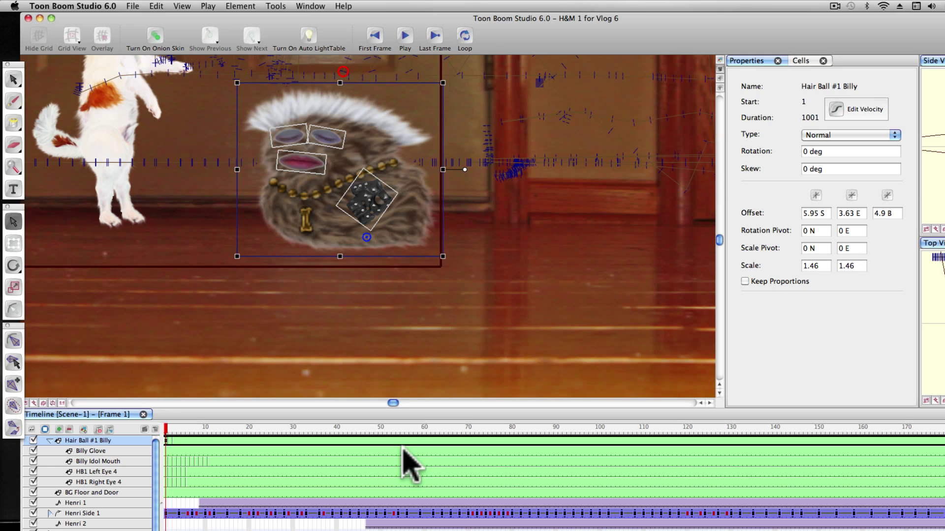
Collapse and hide the Hair Ball #1 Billy group, then select BG Floor and Door.
scroll(285, 347, up, 3)
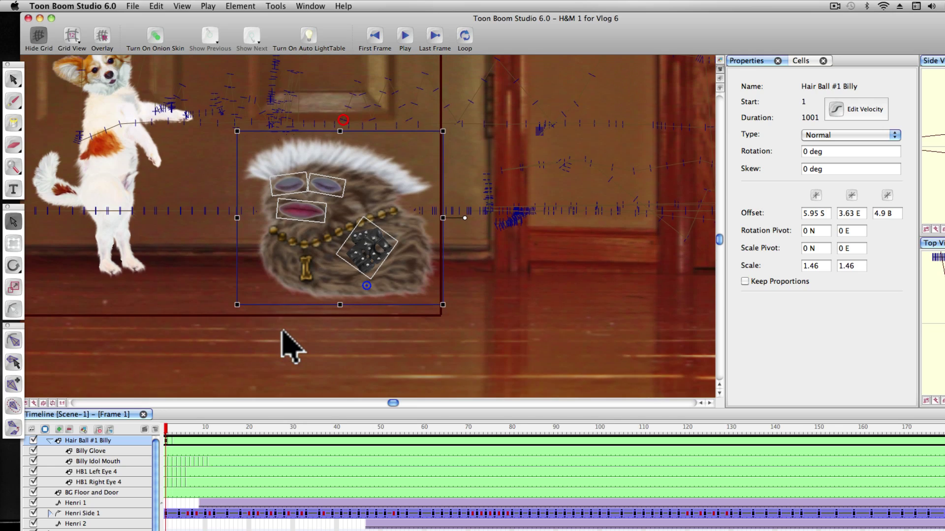
scroll(285, 344, up, 2)
scroll(390, 403, left, 4)
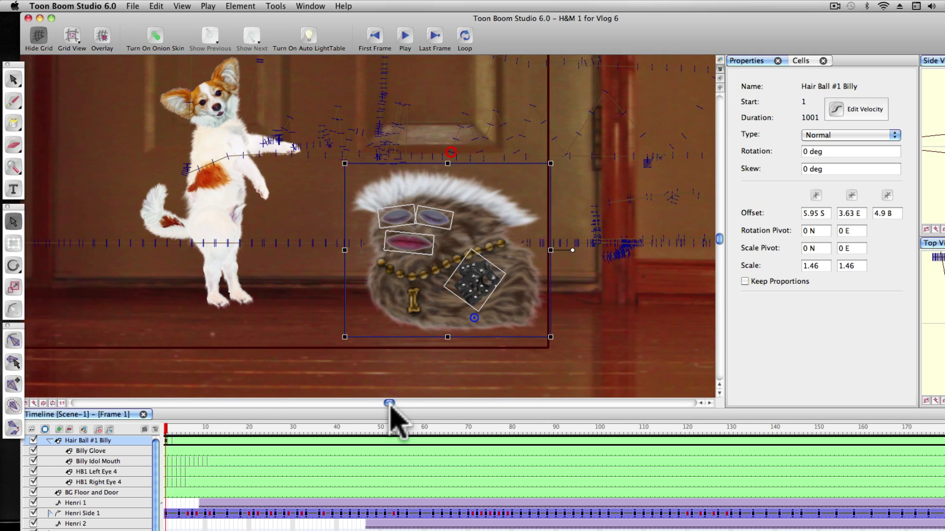
scroll(389, 403, left, 5)
scroll(377, 388, up, 2)
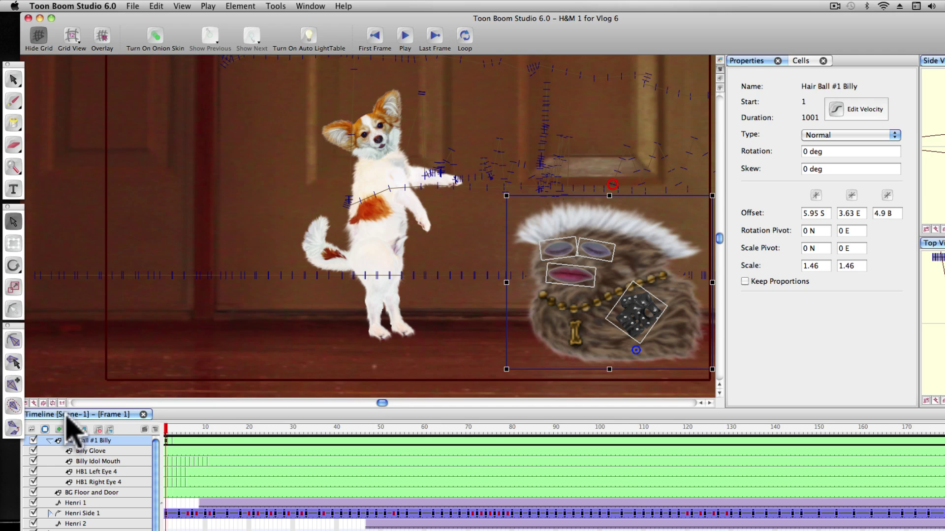
click(50, 440)
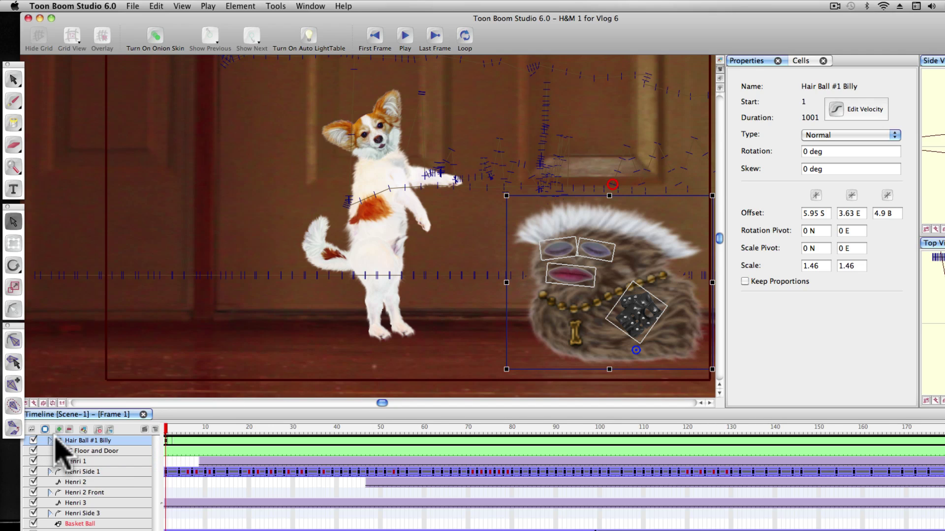
click(33, 441)
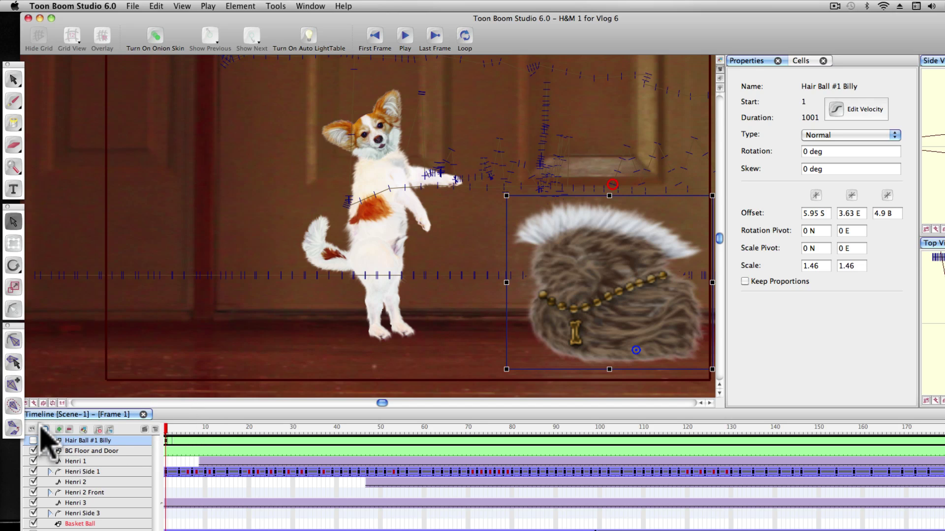
click(468, 316)
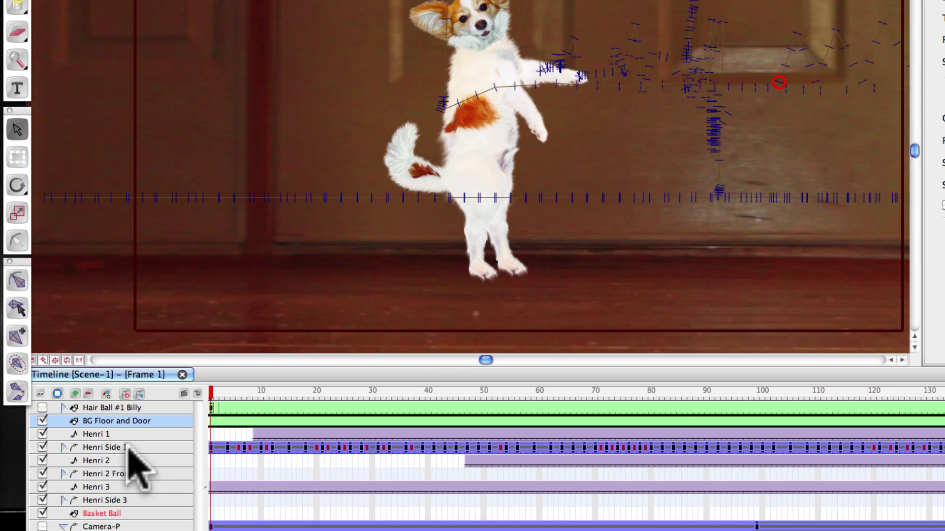
Duplicate Henri Side 1 as a trial Henri Side 2, delete it, and reopen the Library.
click(135, 448)
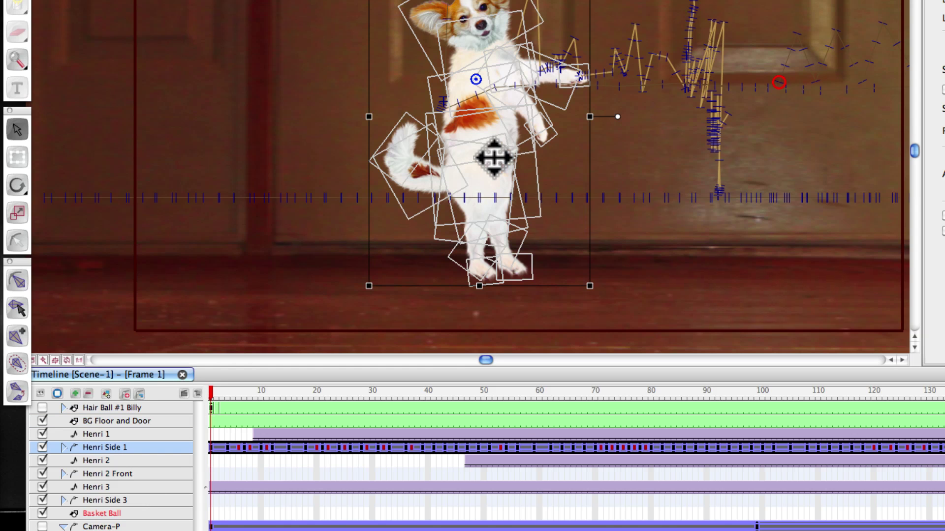
right_click(161, 445)
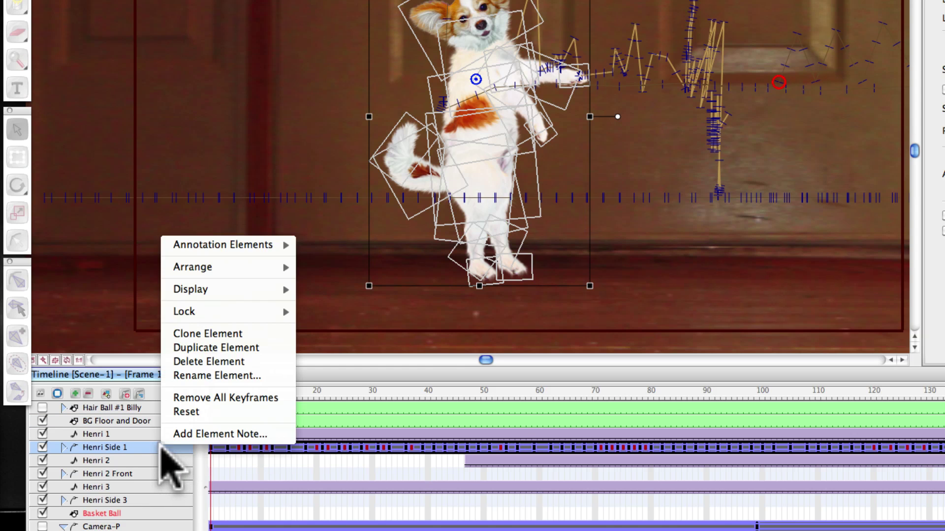
click(238, 348)
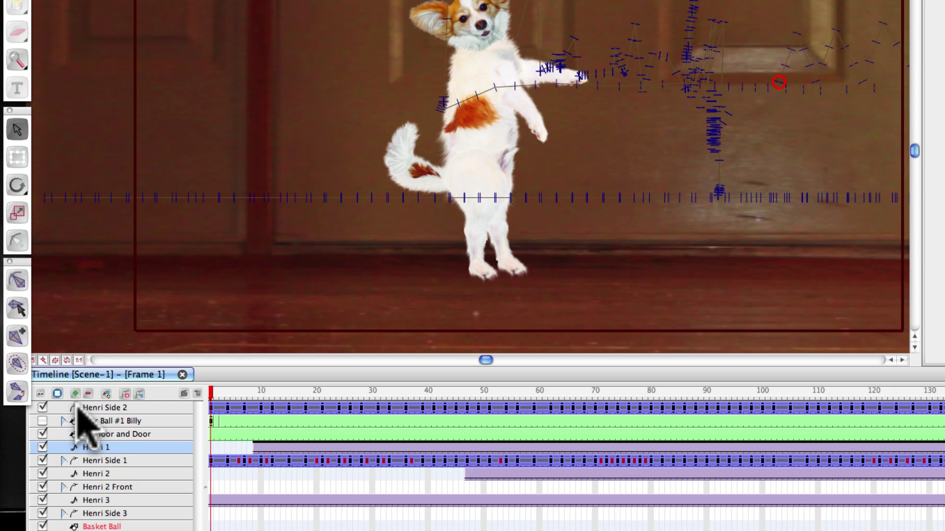
click(80, 408)
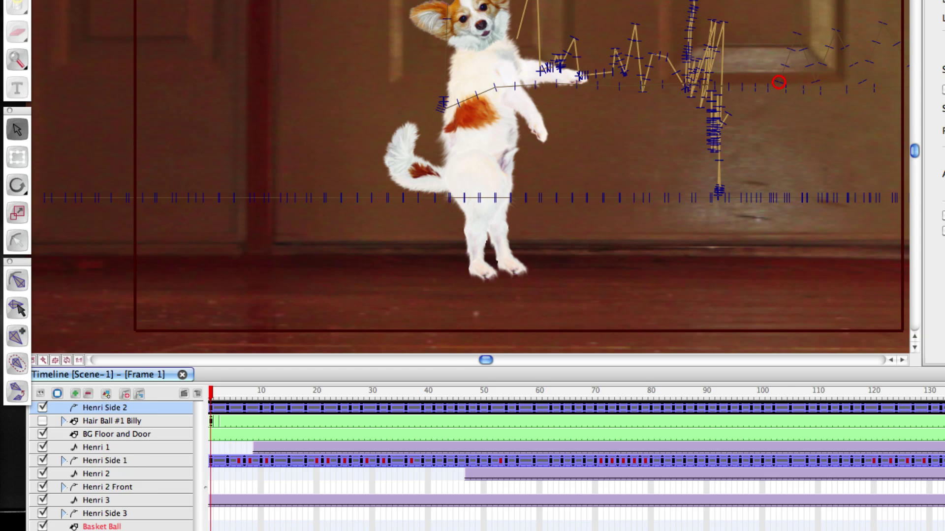
click(207, 0)
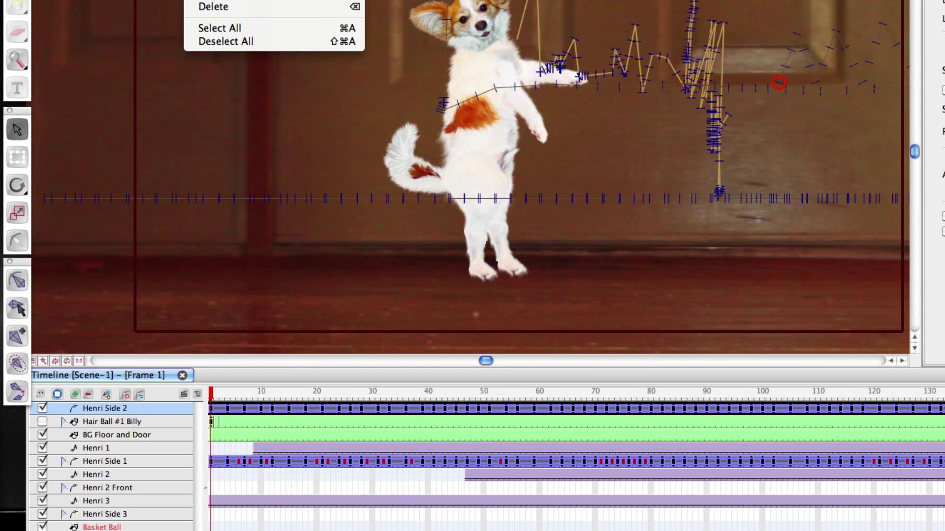
click(213, 5)
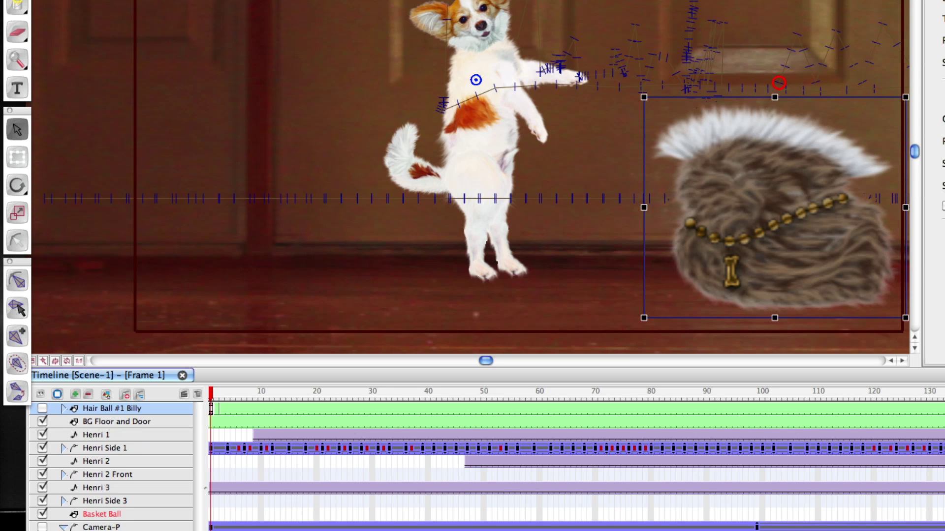
click(928, 84)
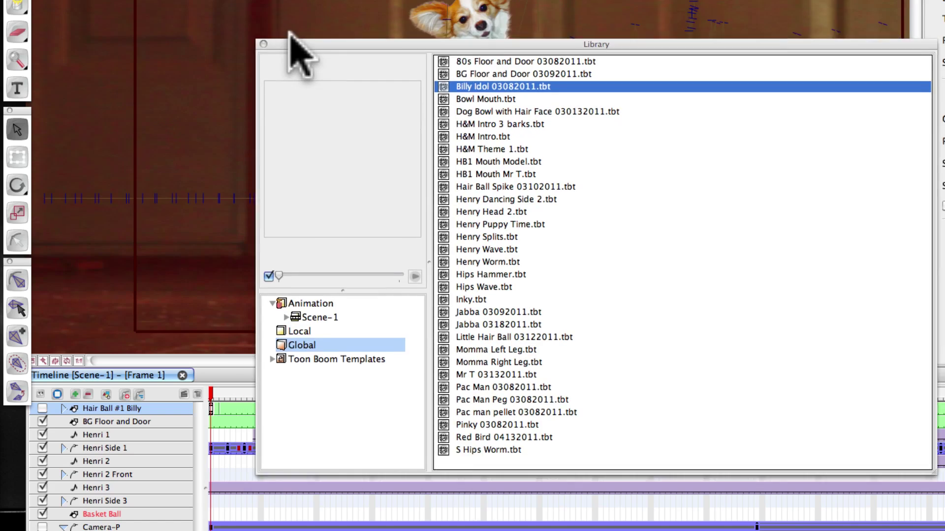
drag(325, 5, 358, 1)
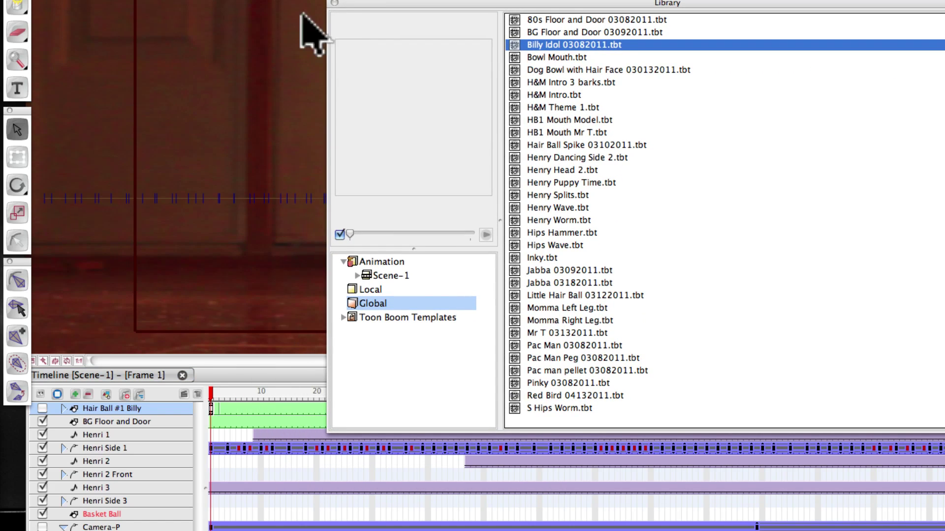
click(63, 448)
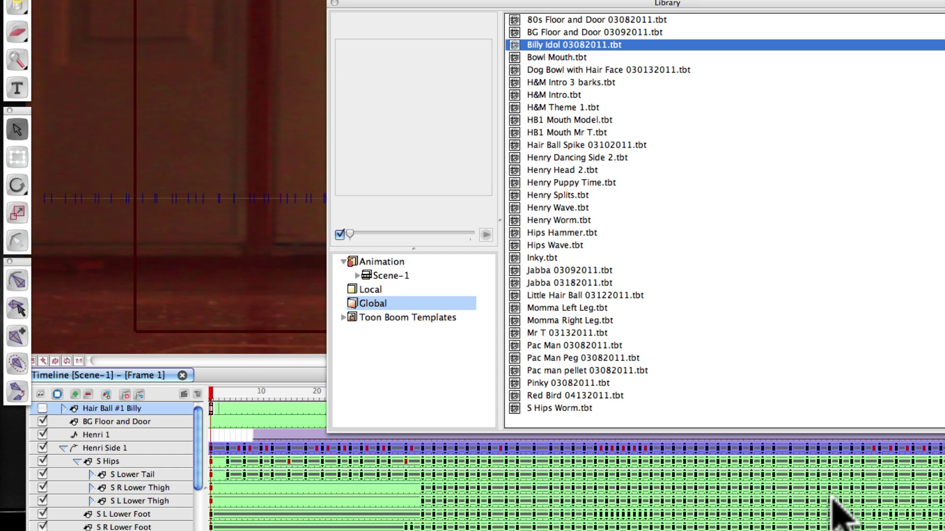
click(62, 448)
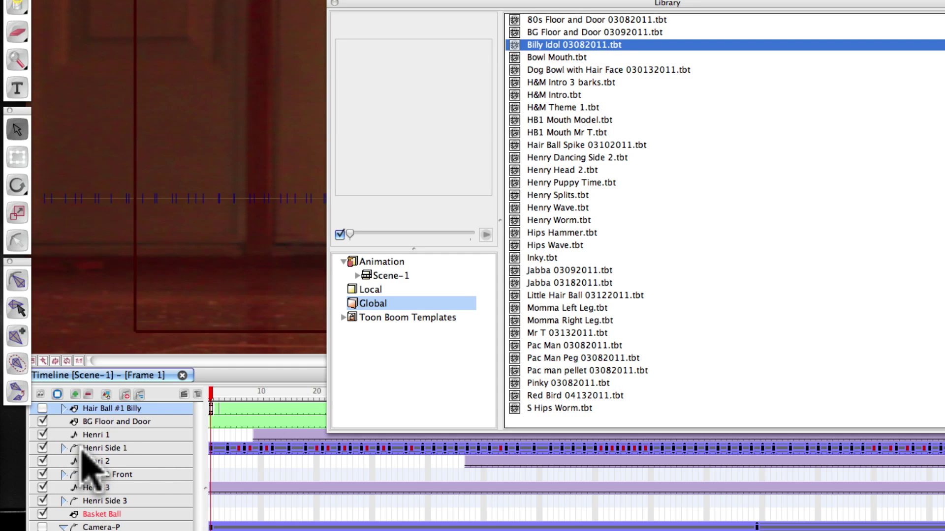
drag(718, 3, 695, 0)
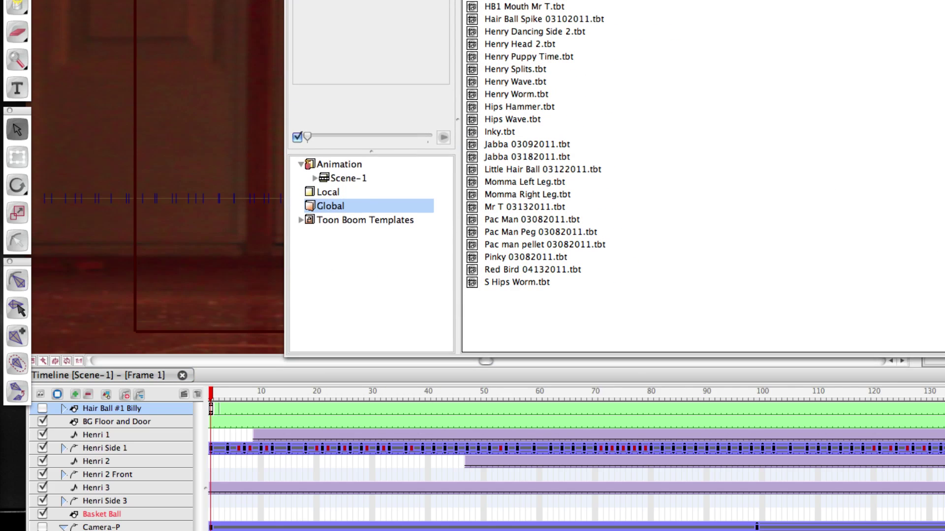
Add Henri Side 1 to the Global library as a template named Henry Side.tbt.
click(97, 450)
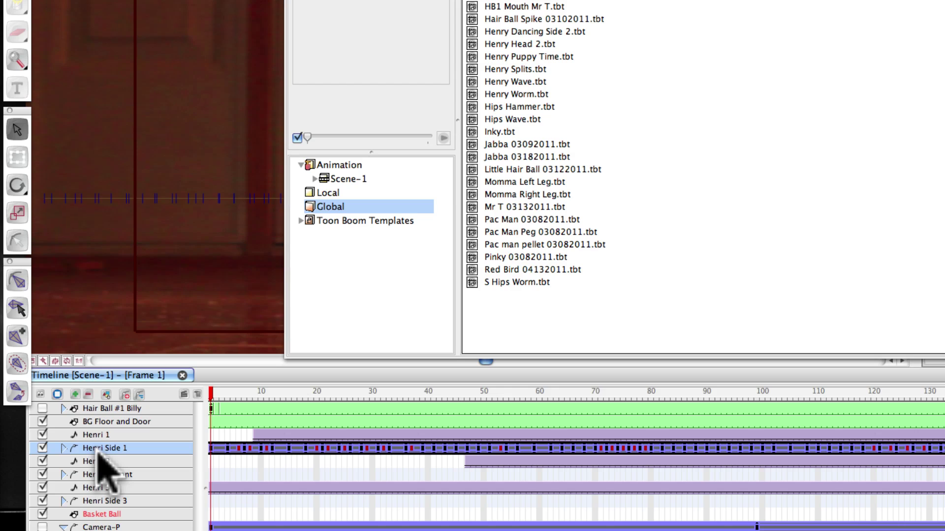
drag(99, 453, 499, 319)
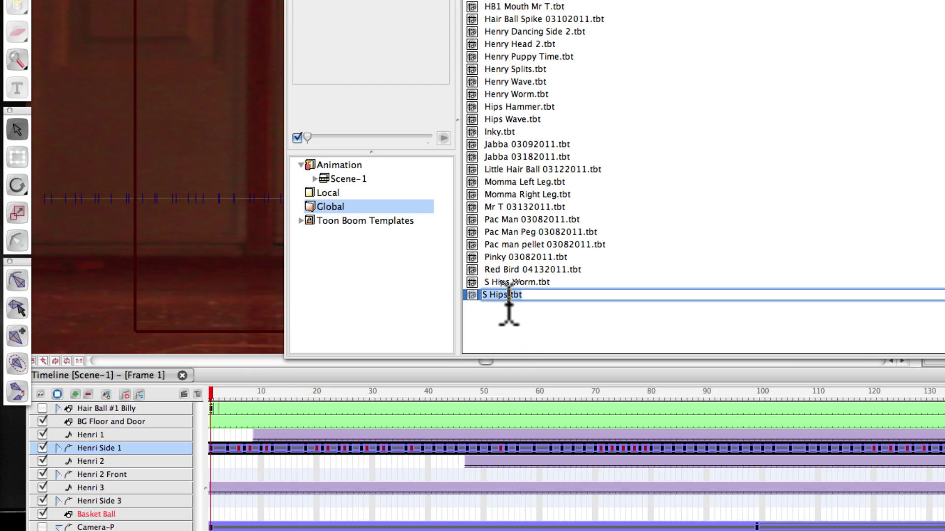
click(508, 295)
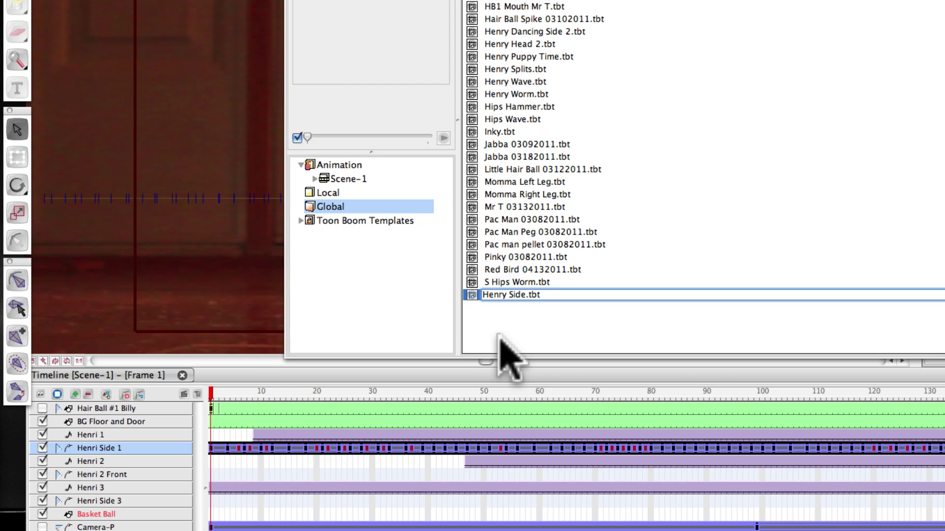
key(Return)
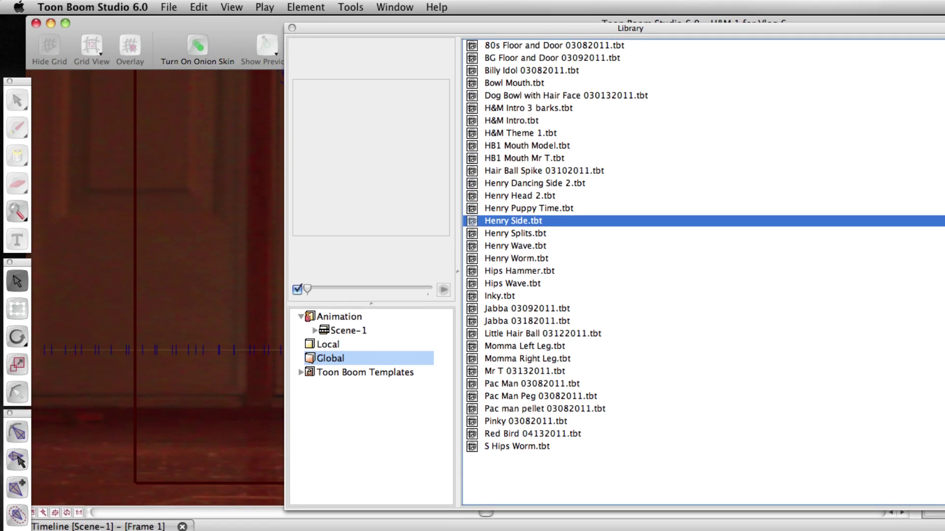
Save the Global library from the File menu.
click(169, 7)
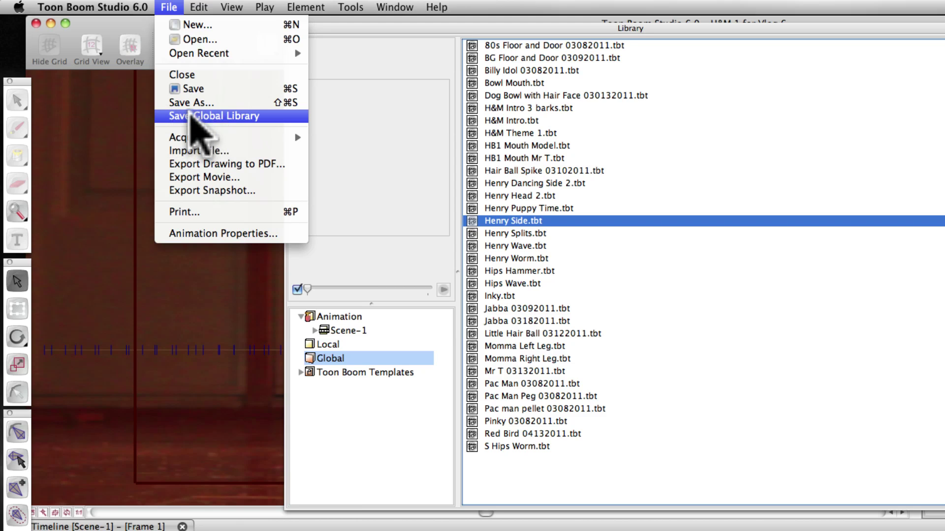
click(215, 116)
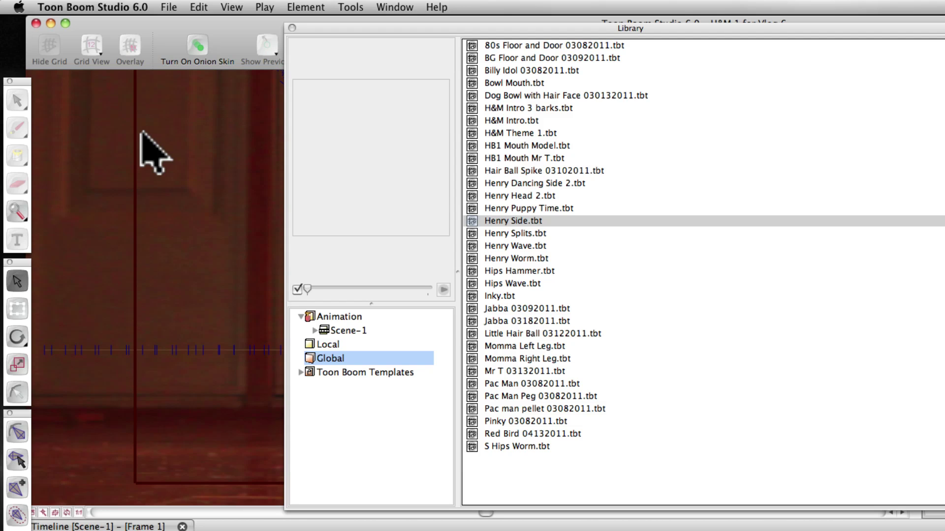
Add a second dog from Henry Side.tbt to the stage and collapse its Henri Side 2 layer.
drag(350, 28, 570, 33)
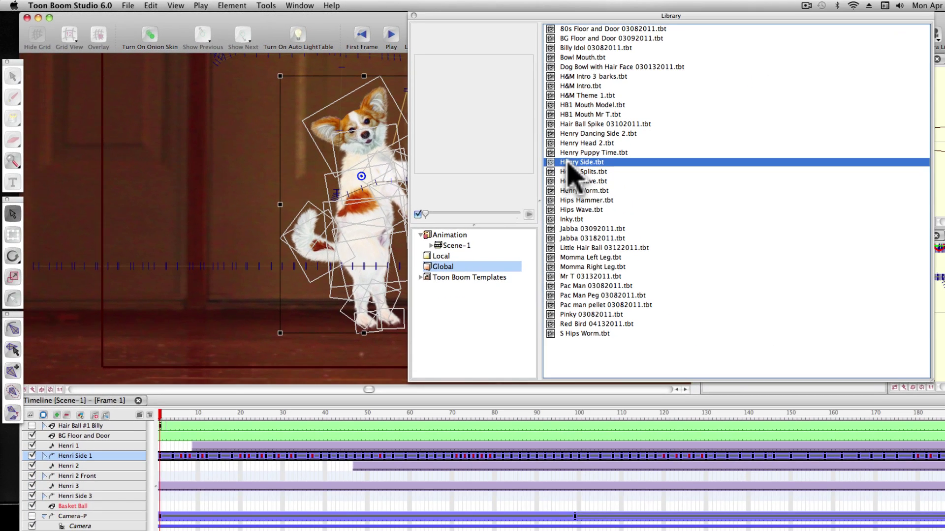
mouse_move(571, 167)
mouse_down()
mouse_move(492, 157)
mouse_move(200, 298)
mouse_move(72, 420)
mouse_move(667, 180)
mouse_move(582, 156)
mouse_move(587, 163)
mouse_up()
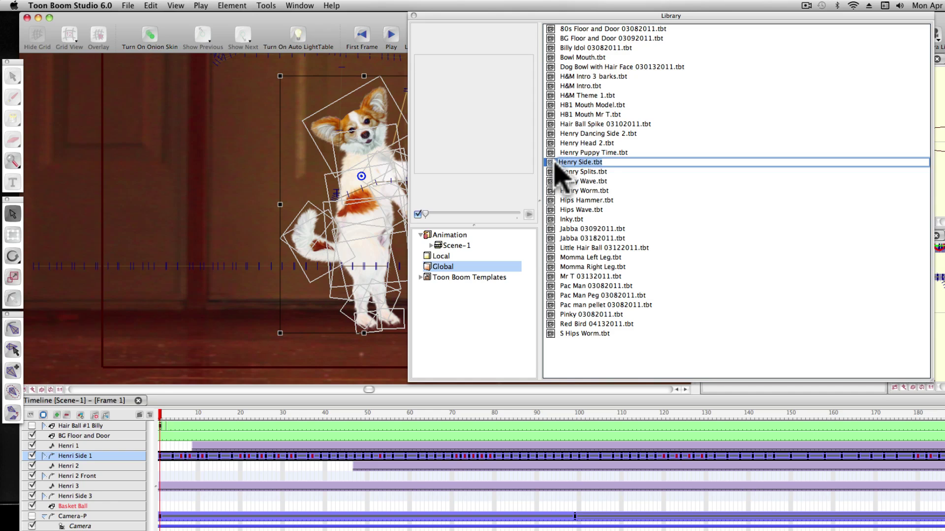
click(658, 182)
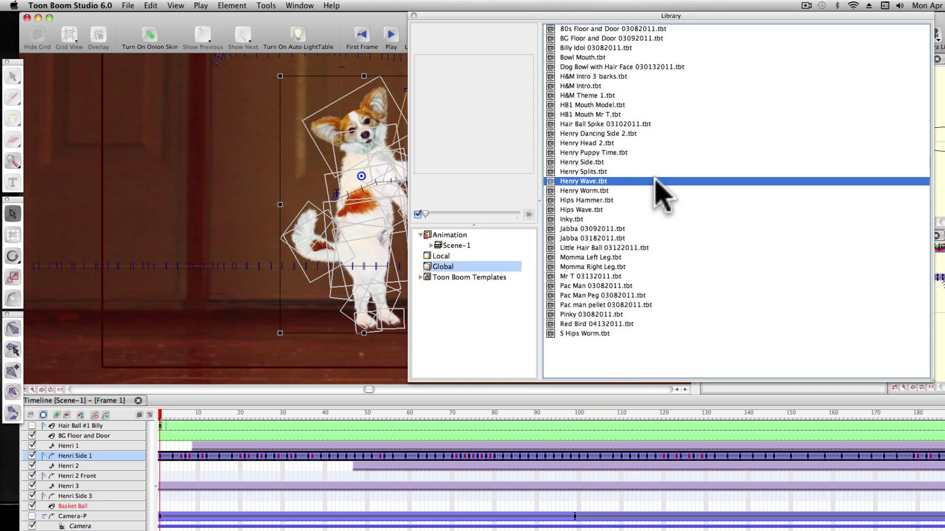
drag(637, 163, 96, 422)
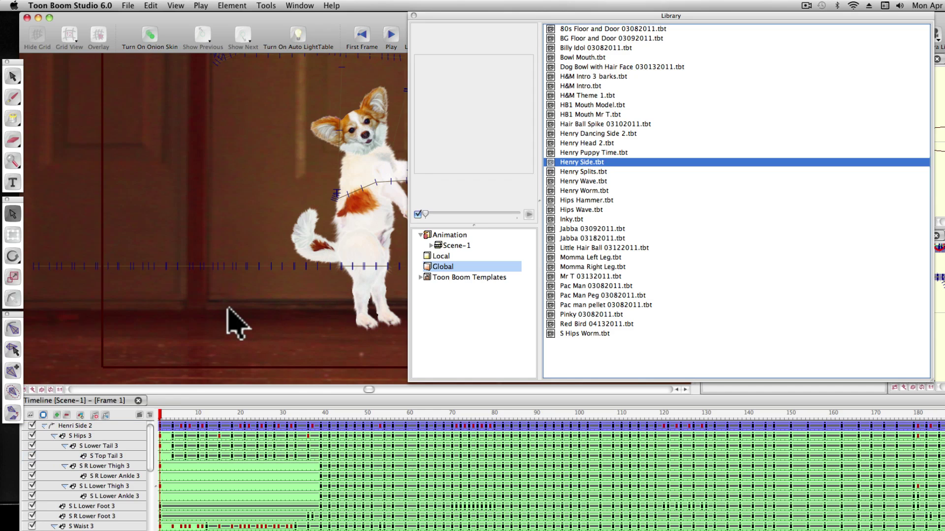
click(48, 426)
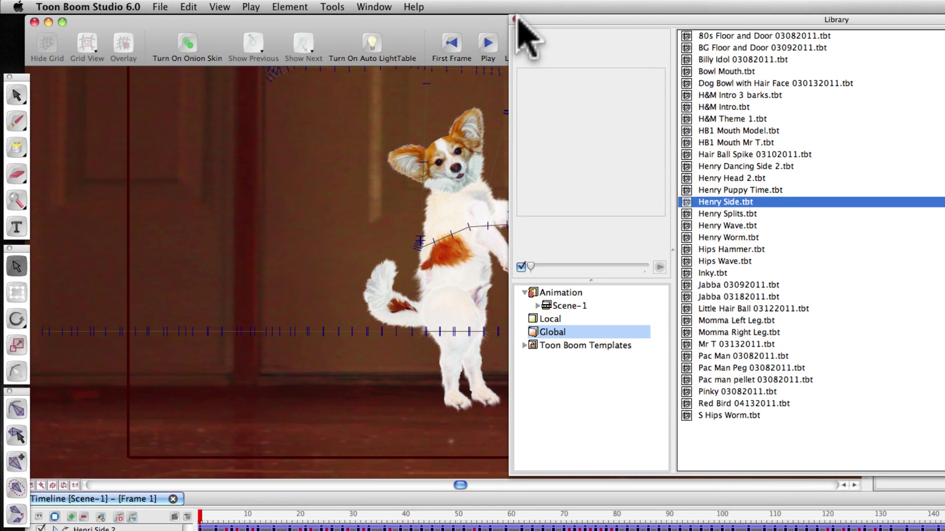
Move the new Henry dog by its parent peg to stand left of the original.
click(516, 20)
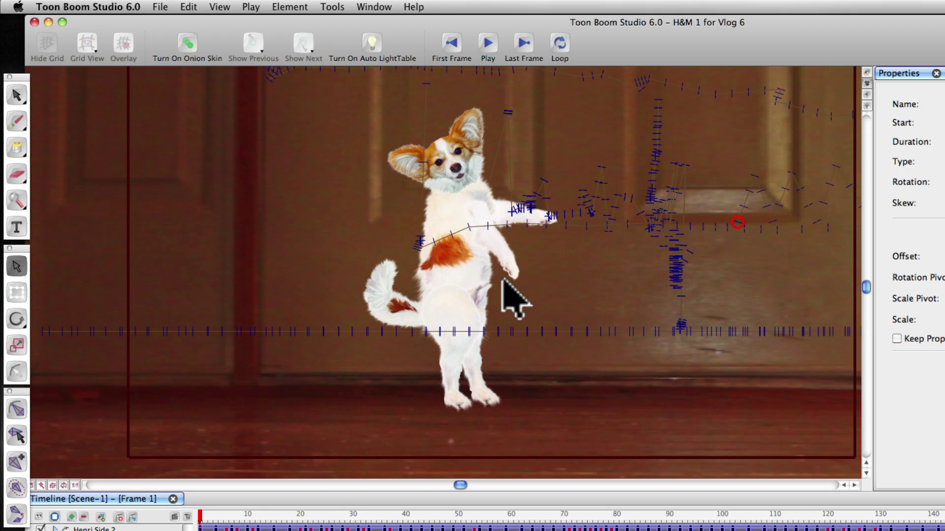
click(447, 271)
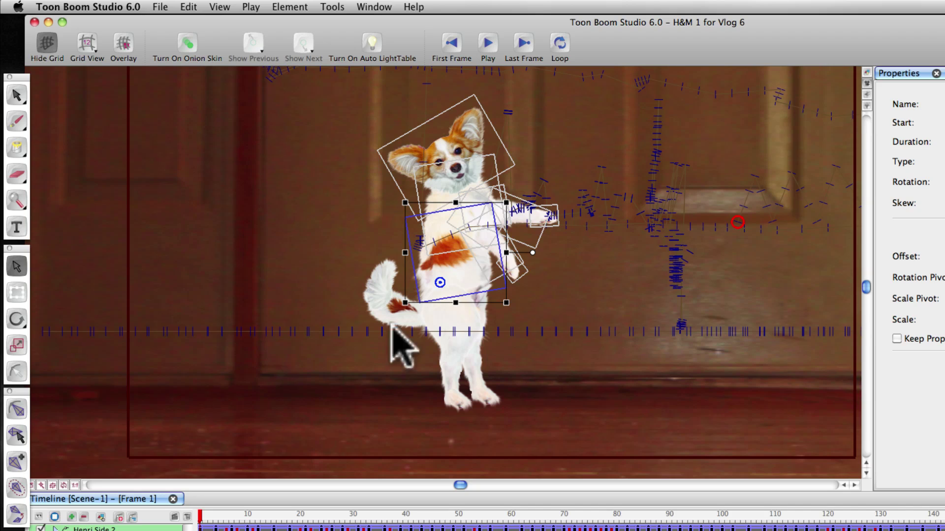
click(148, 529)
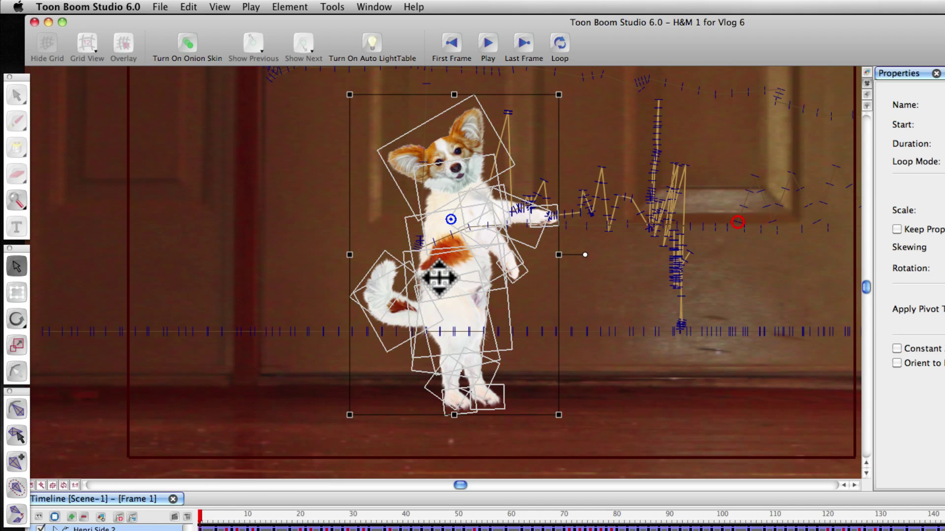
drag(439, 278, 296, 280)
click(85, 240)
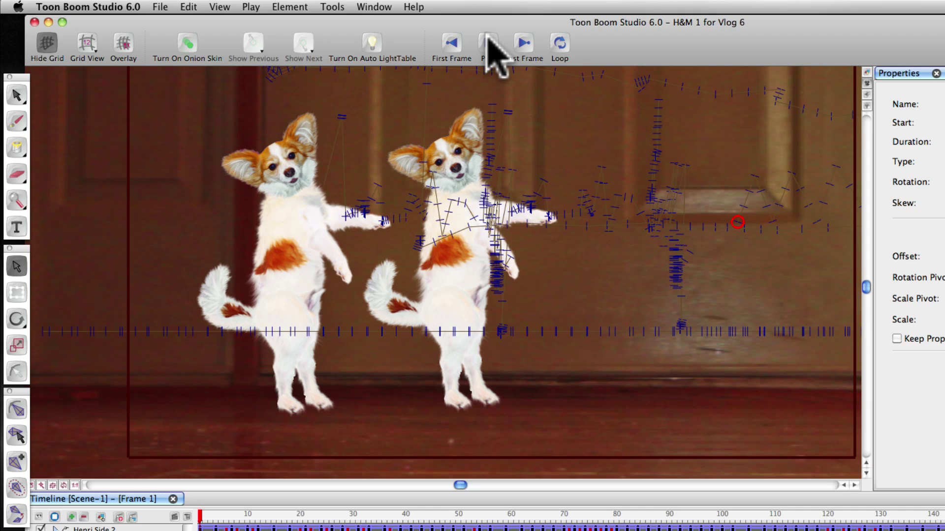
click(488, 45)
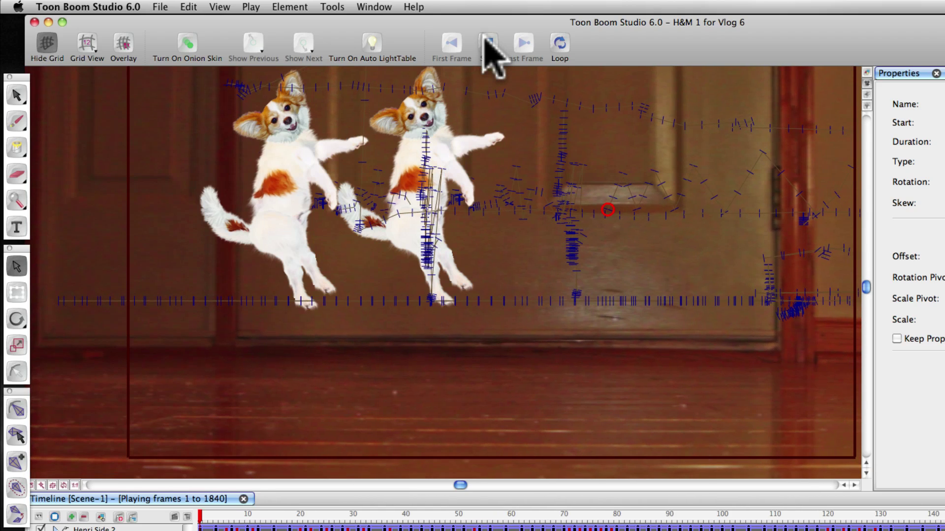
click(484, 42)
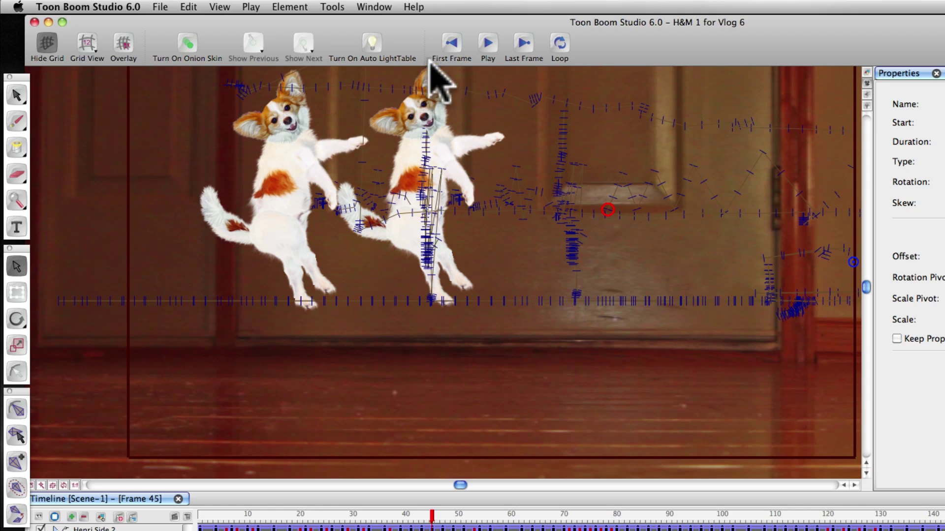
click(451, 44)
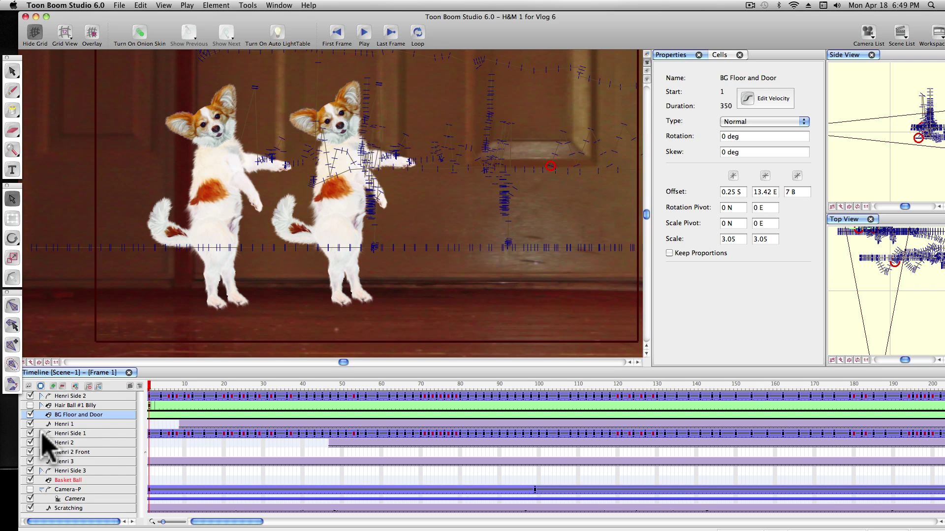
Switch Henri Side 1's S Head layer to drawing 2, the red hat and goggles.
click(42, 434)
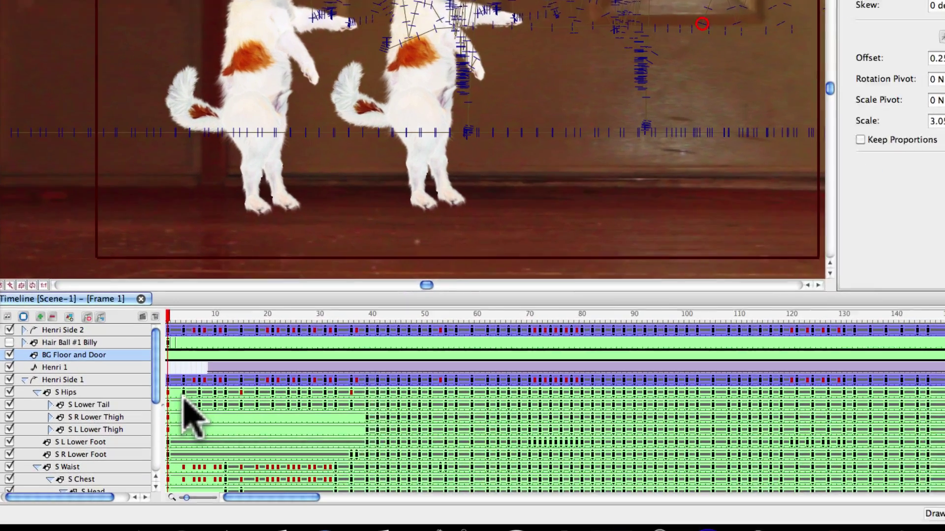
scroll(160, 394, down, 5)
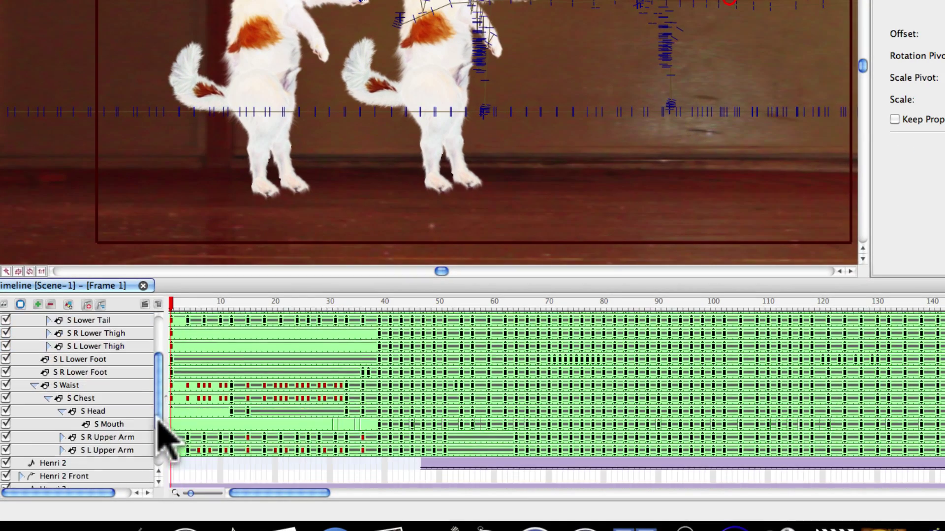
scroll(159, 424, down, 2)
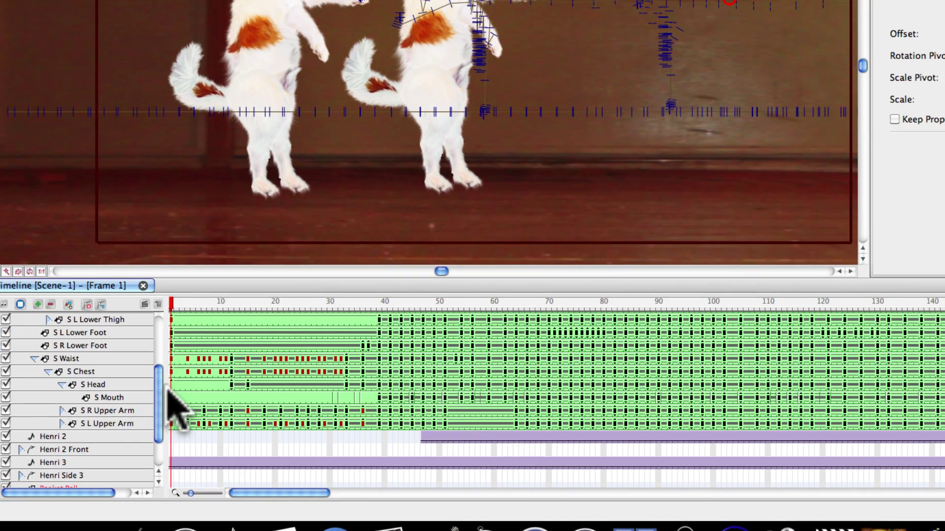
click(171, 385)
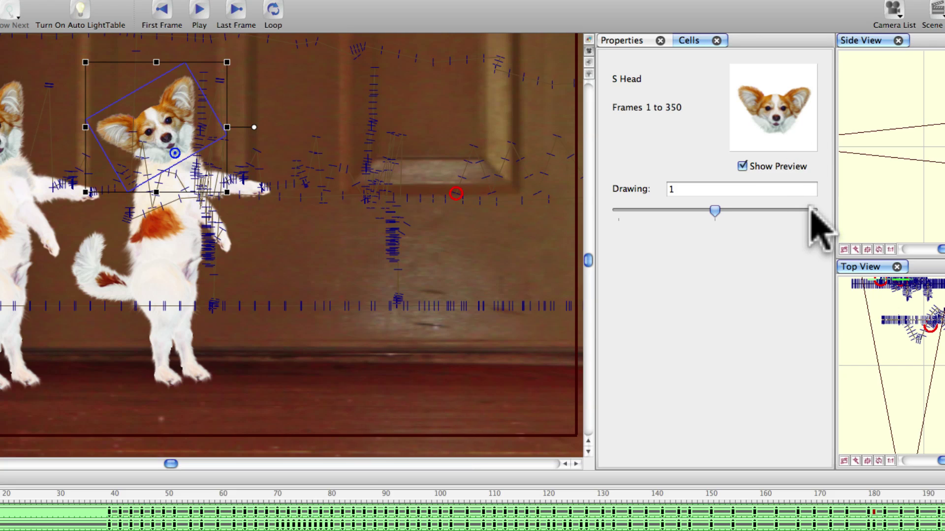
click(811, 210)
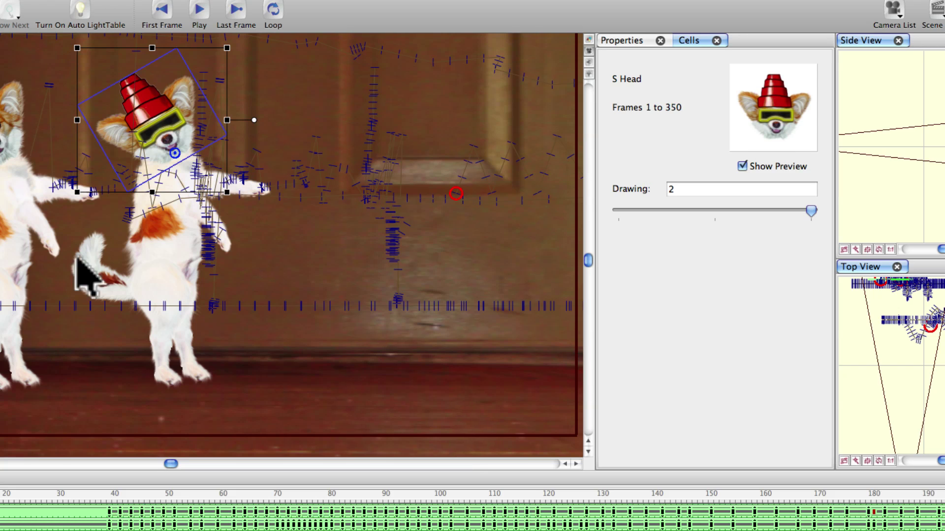
Step ahead a few frames to check the hat, then scrub back toward the start.
key(Return)
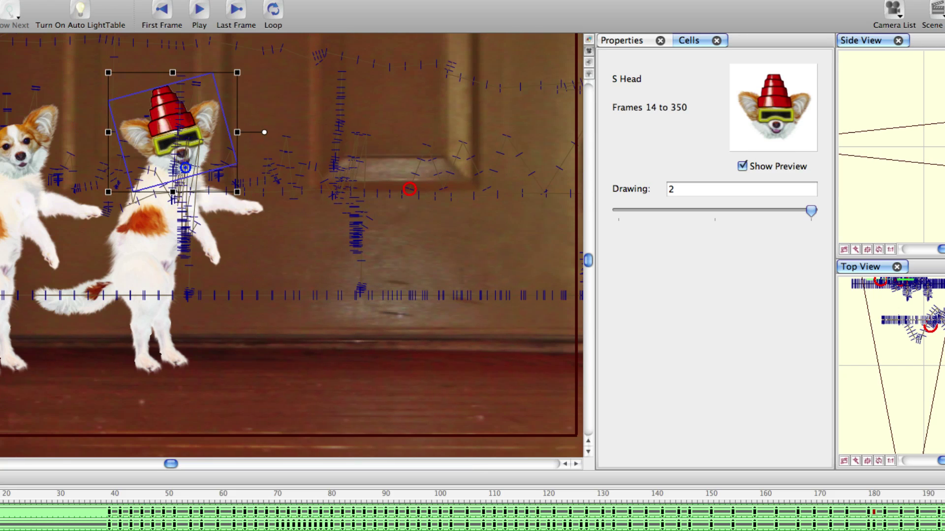
key(Return)
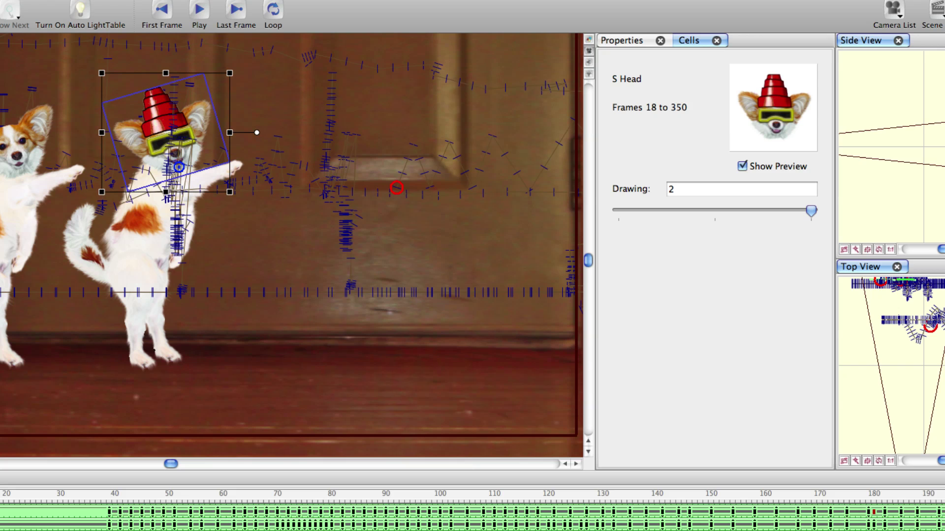
key(Return)
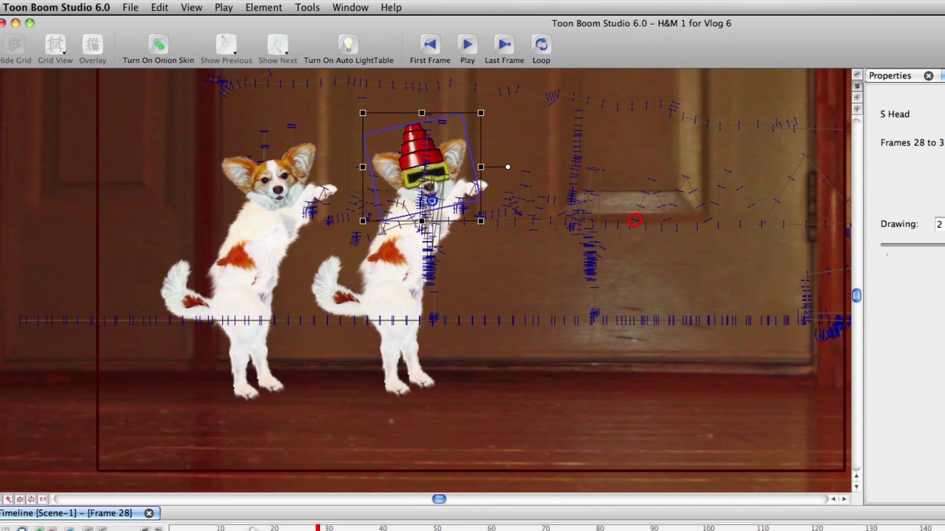
drag(62, 524, 3, 527)
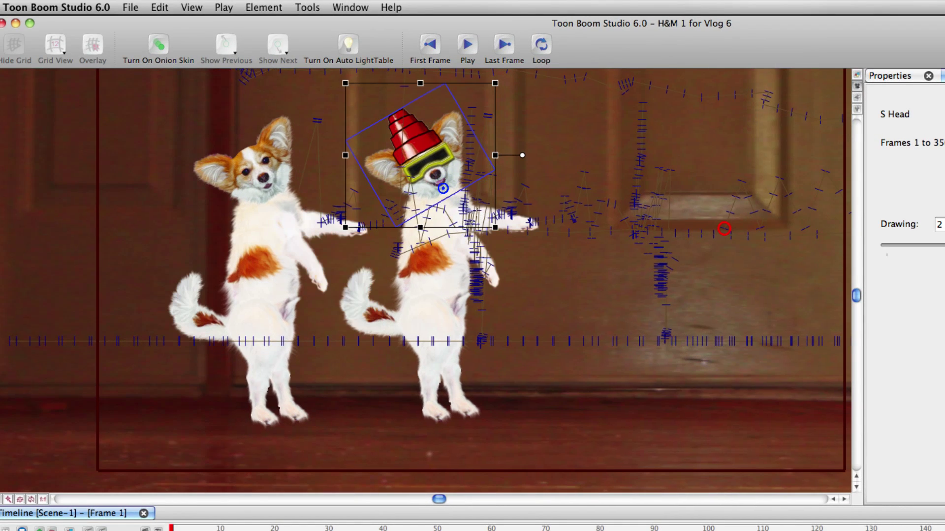
Deselect the head and play frames 1 to 1840 with both dogs dancing.
click(223, 7)
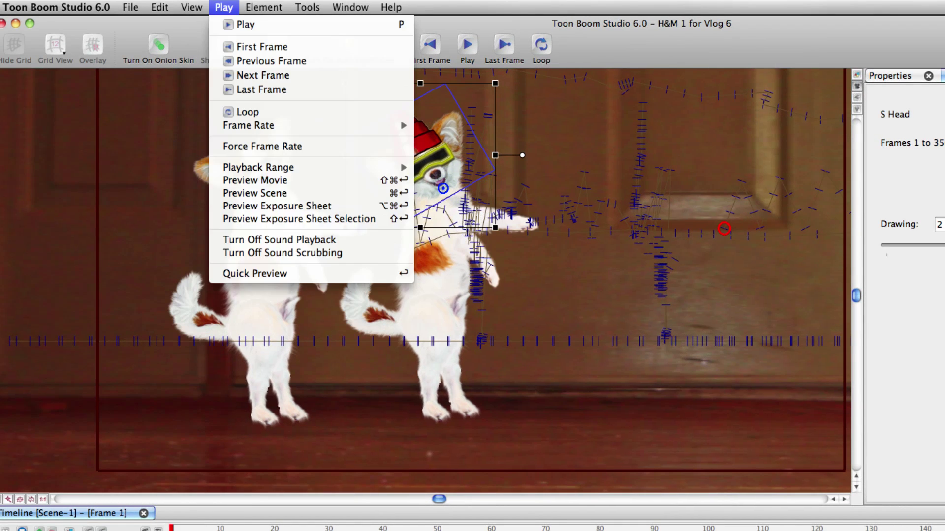
click(263, 146)
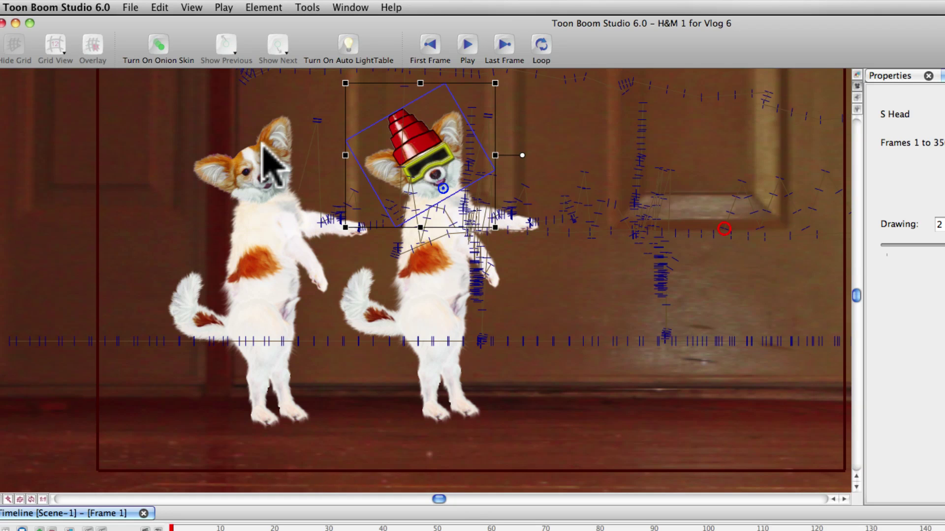
click(146, 164)
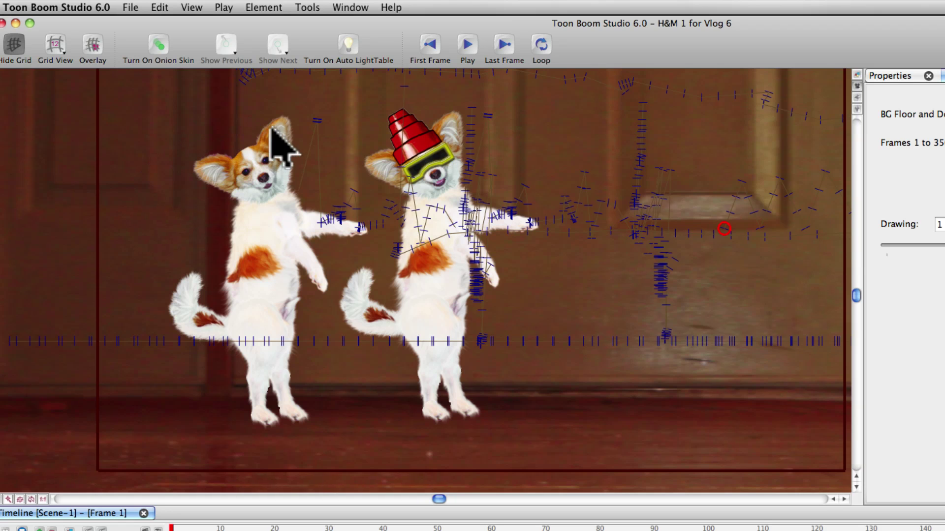
click(473, 43)
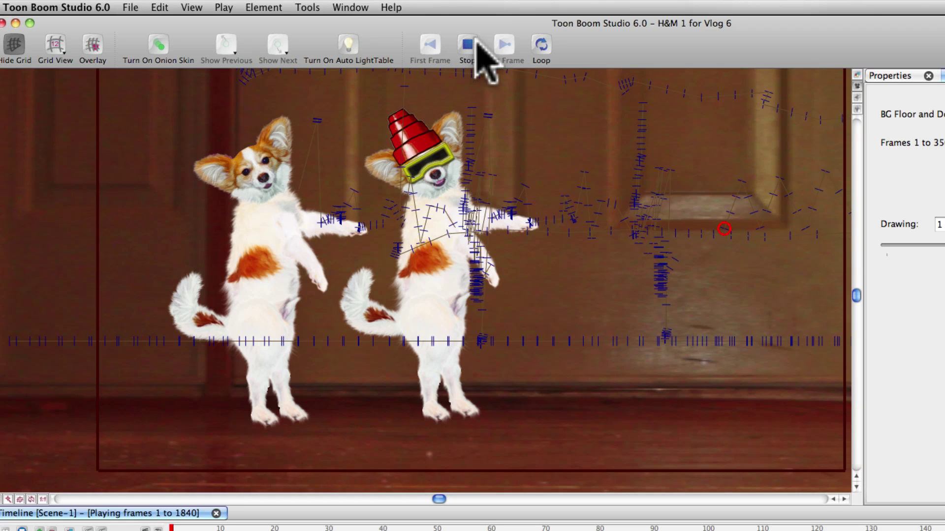